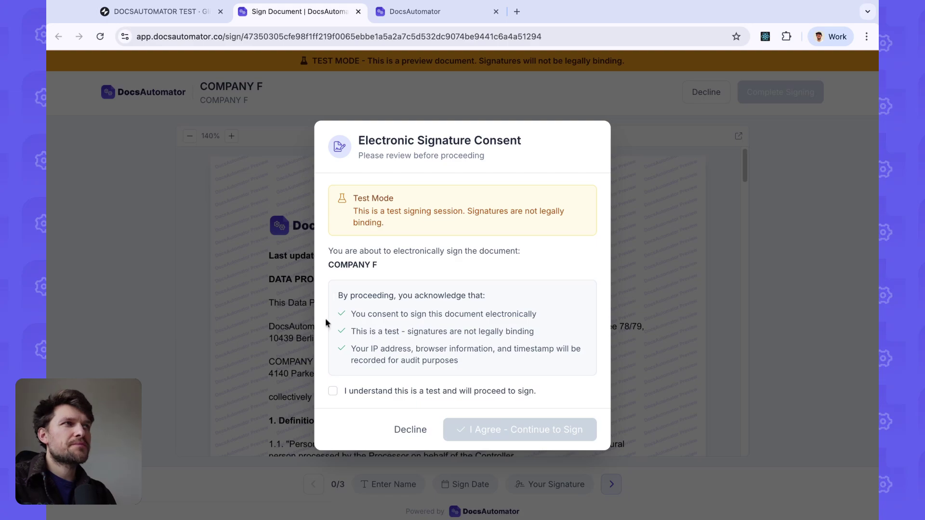
Agree to the electronic signature consent and fill in the signer's name in the document's Name field.
left_click(410, 391)
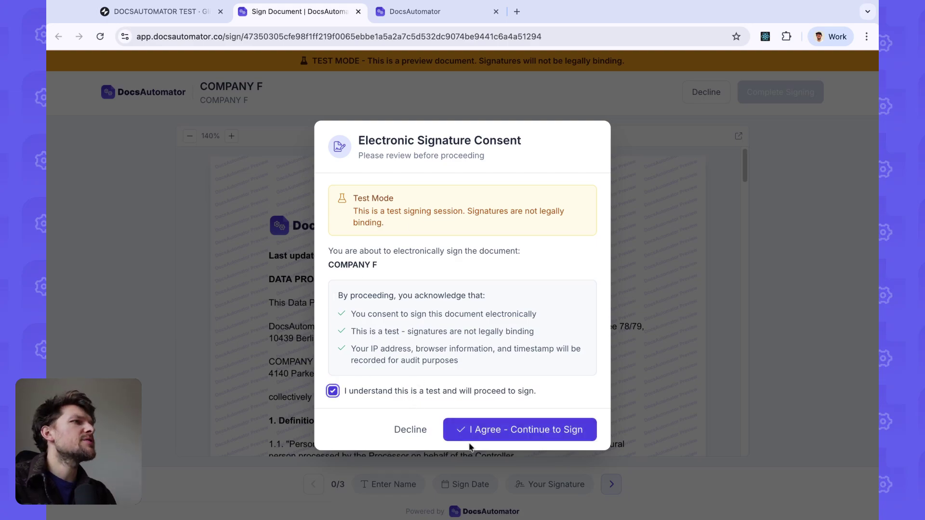
left_click(470, 439)
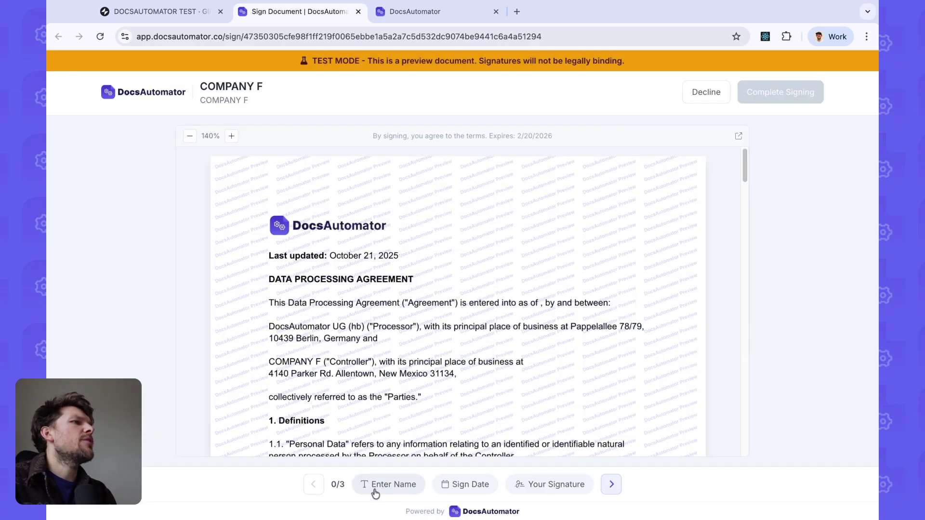
left_click(374, 489)
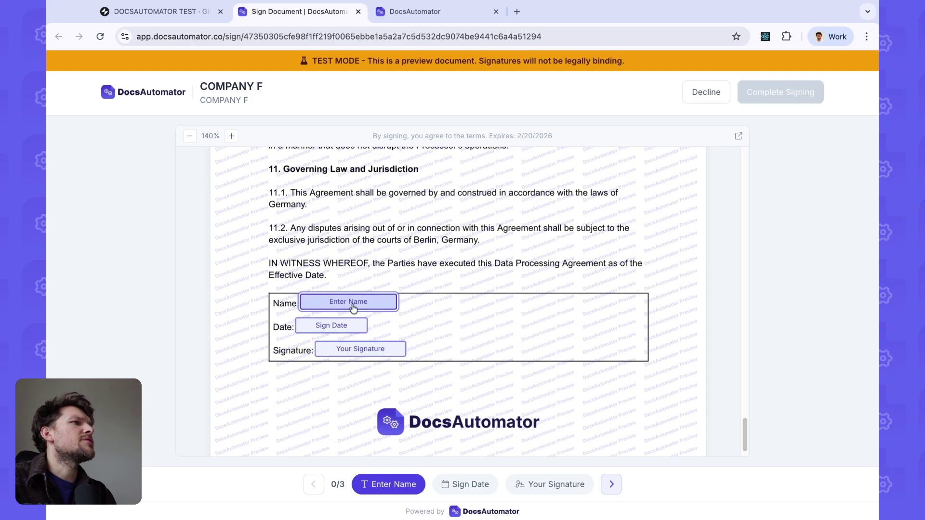
left_click(353, 308)
type("Rupert")
left_click(546, 348)
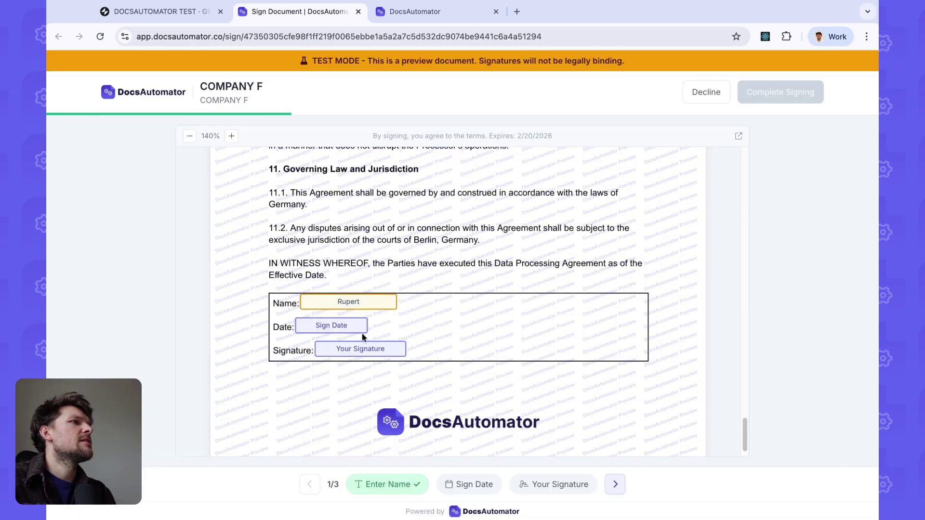
Set the document's signing date to 1/21/2026 and apply a hand-drawn signature to the Signature field.
left_click(359, 348)
left_click(467, 381)
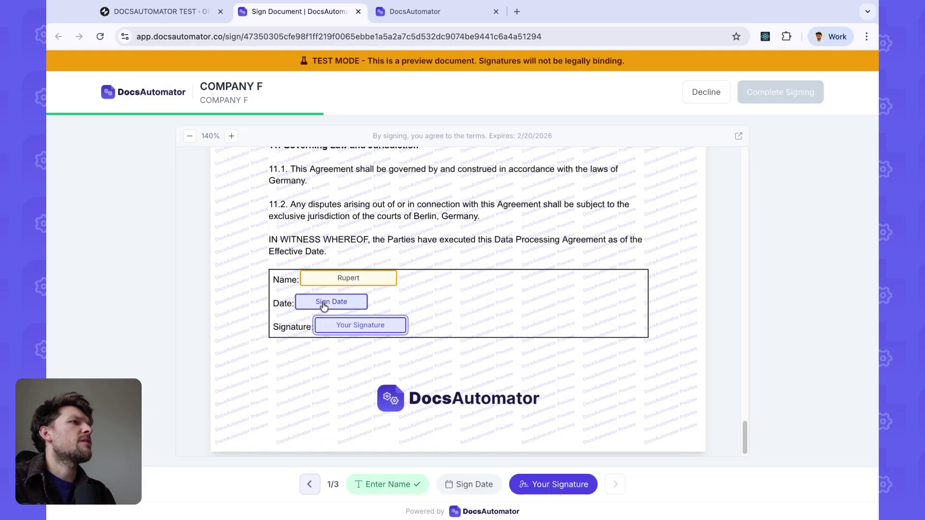
left_click(346, 305)
left_click(549, 365)
left_click(348, 324)
left_click_drag(450, 279, 547, 284)
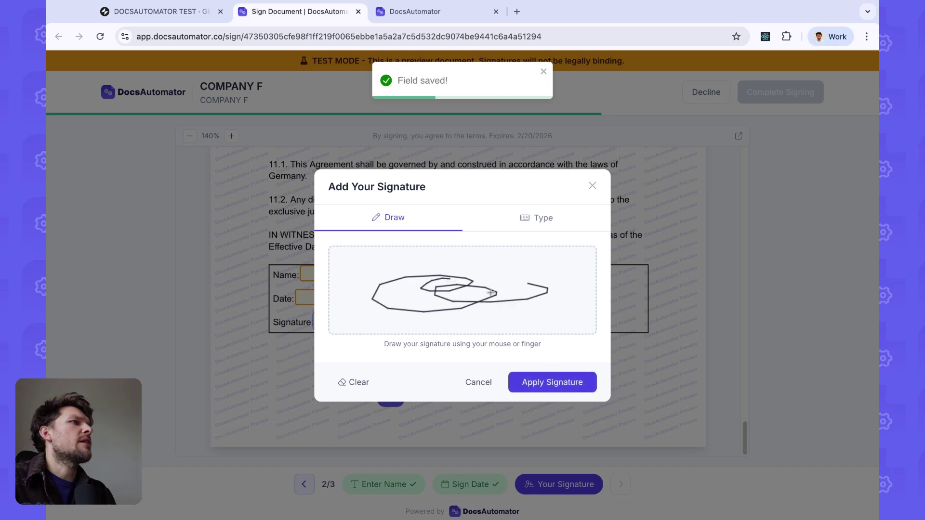
left_click(554, 382)
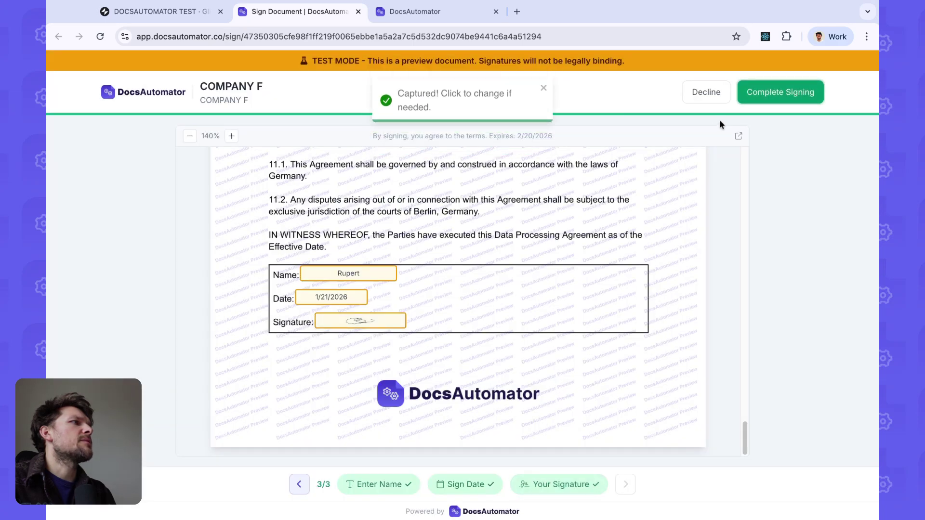
Switch to the Glide app and examine the signature block and Certificate of Completion in the COMPANY F signed document.
left_click(164, 12)
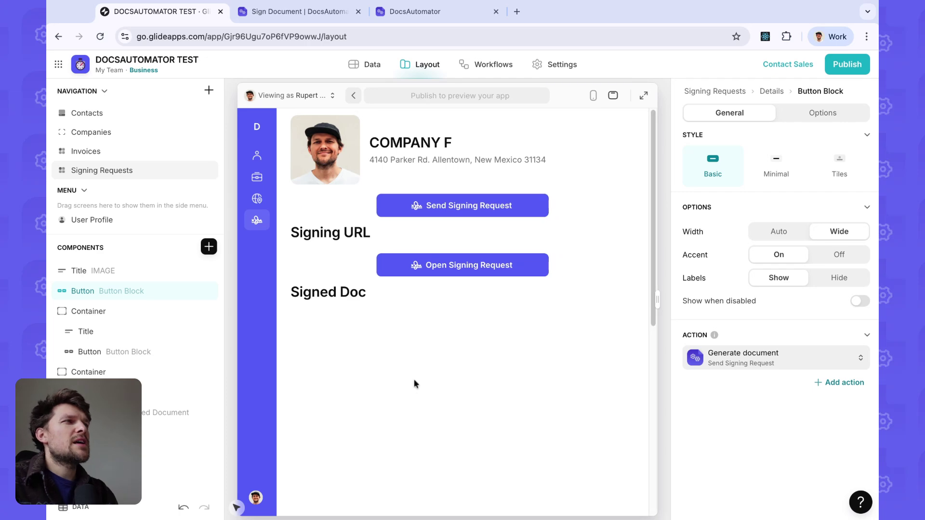
scroll(541, 344, "down", 1)
scroll(552, 337, "down", 2)
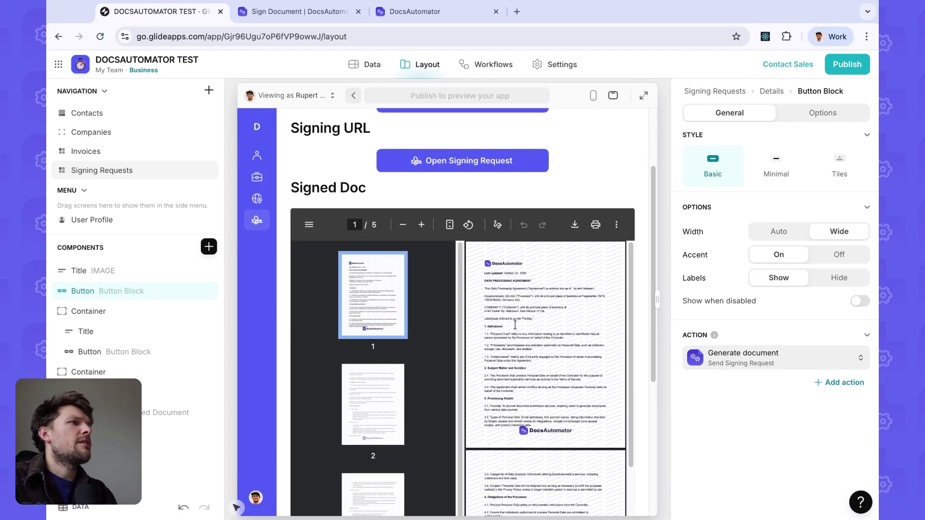
scroll(554, 342, "down", 10)
scroll(619, 352, "down", 2)
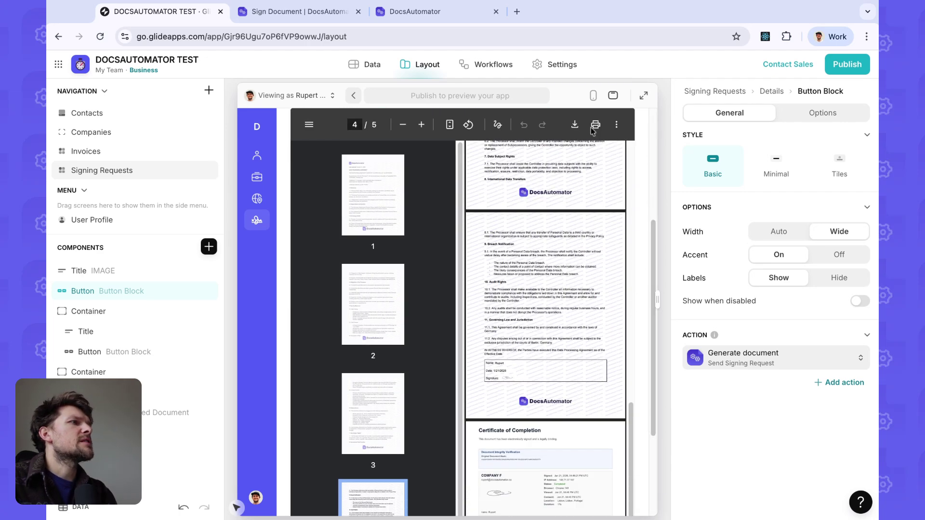
left_click(421, 124)
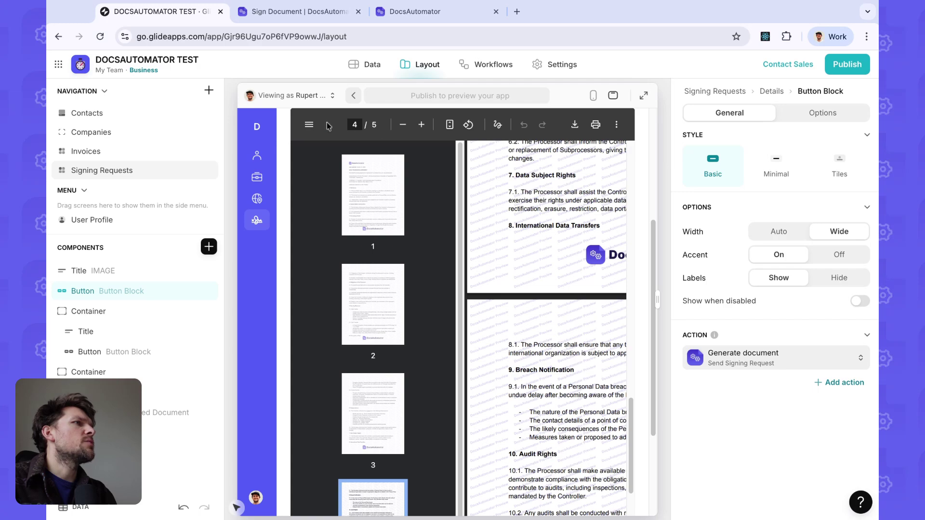
left_click(309, 125)
scroll(446, 359, "down", 10)
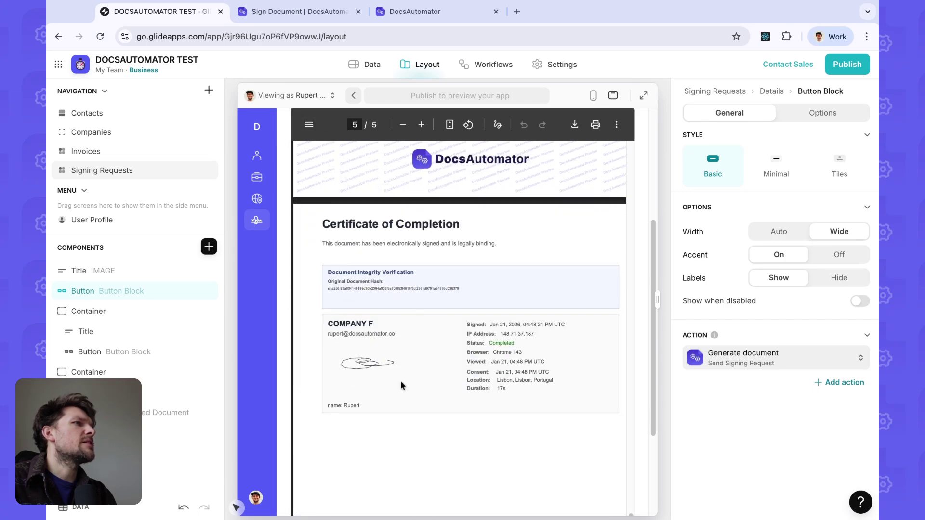
scroll(444, 372, "up", 3)
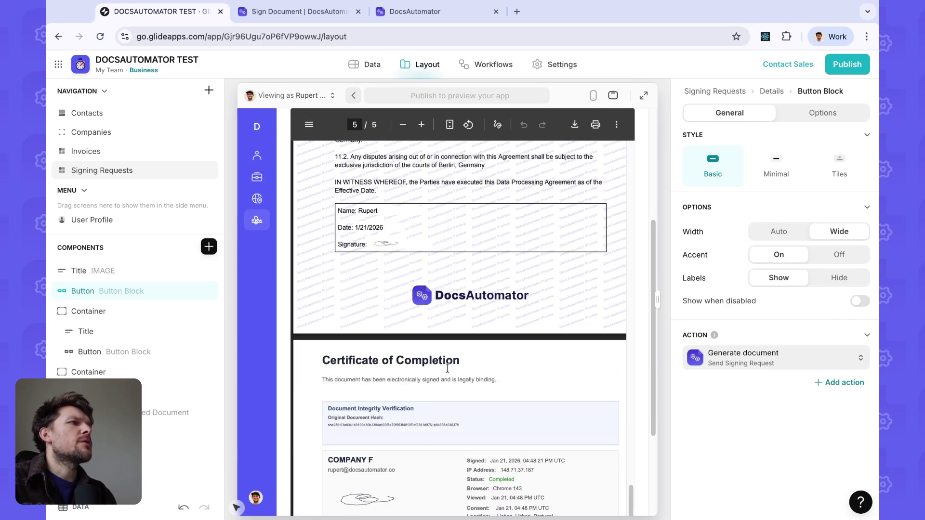
scroll(387, 338, "up", 2)
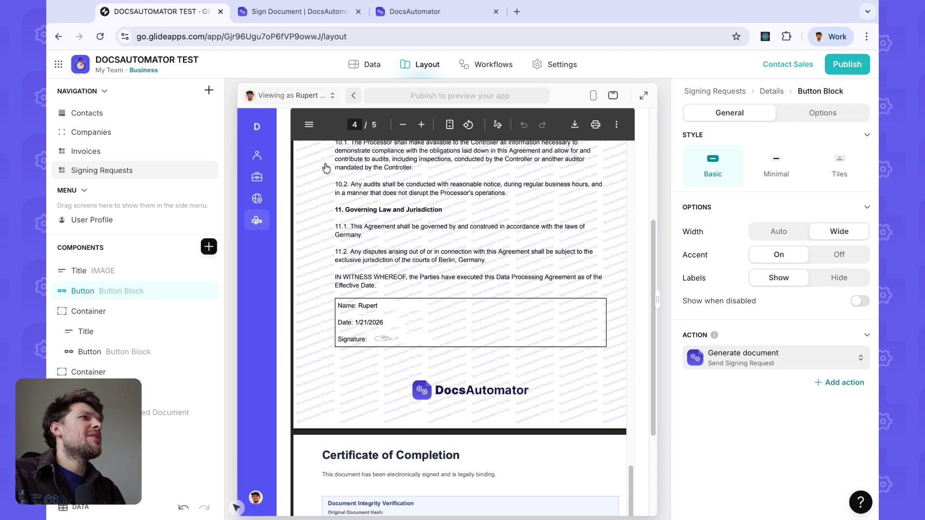
scroll(370, 173, "up", 10)
scroll(370, 173, "up", 10)
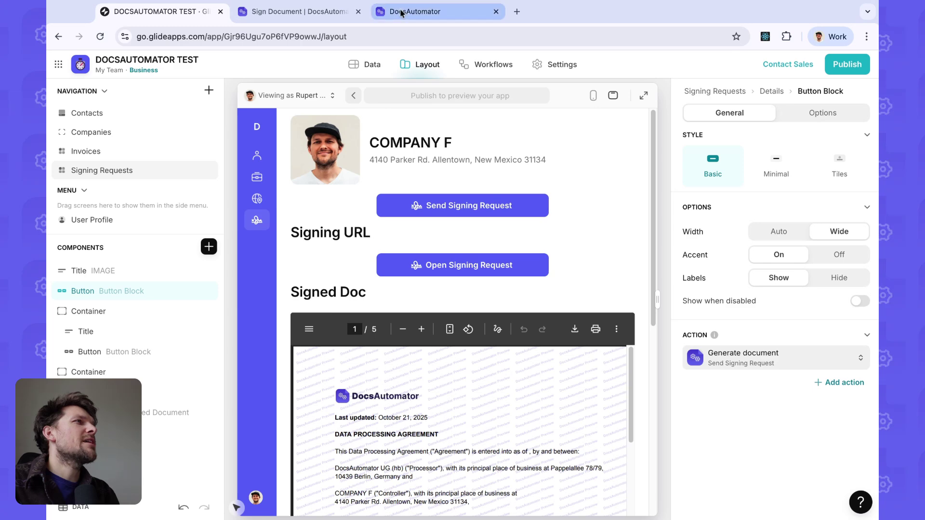
Switch to the DPAs from Glide automation in DocsAutomator, check its data source, and open its Data Processing Agreement template for editing.
left_click(404, 12)
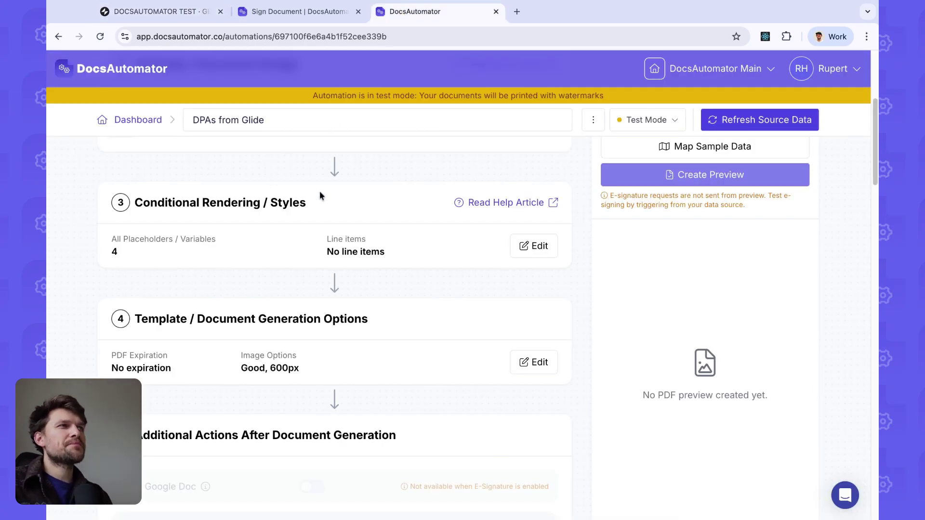
scroll(302, 228, "up", 5)
double_click(162, 232)
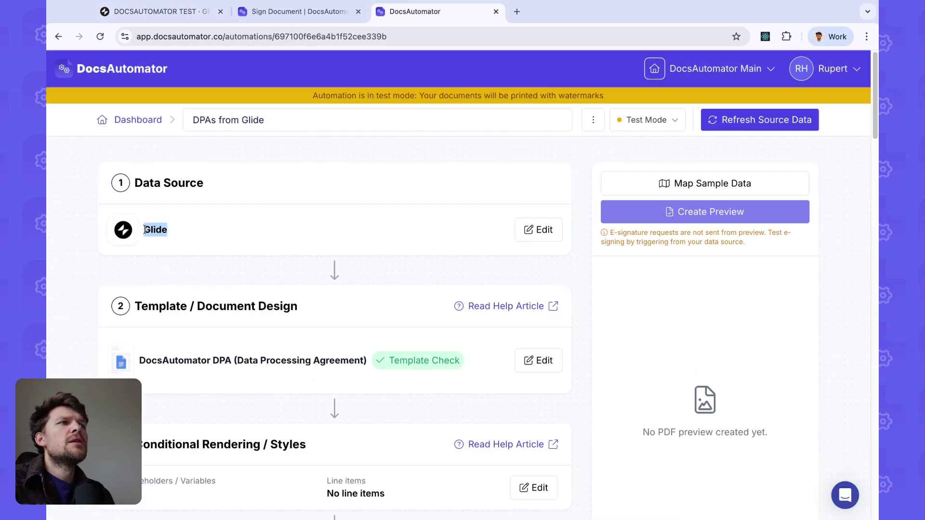
left_click(187, 232)
left_click(539, 361)
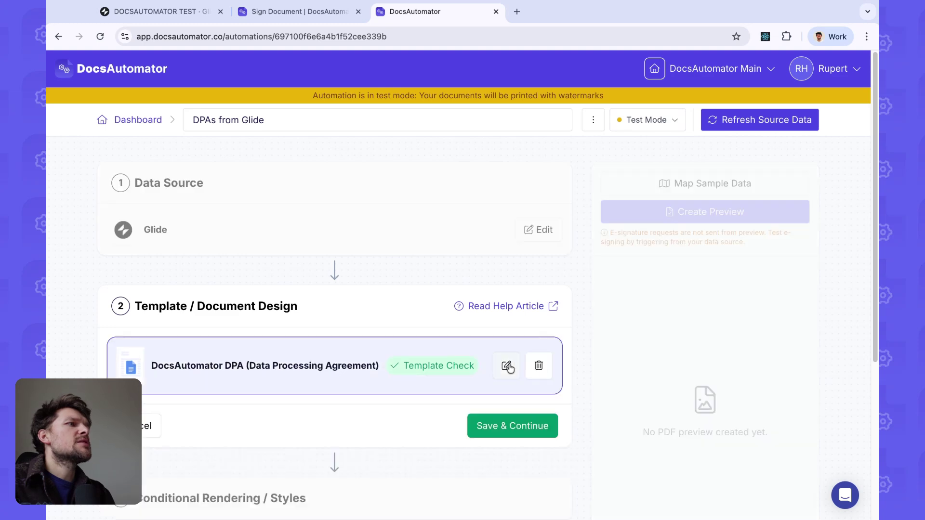
double_click(190, 139)
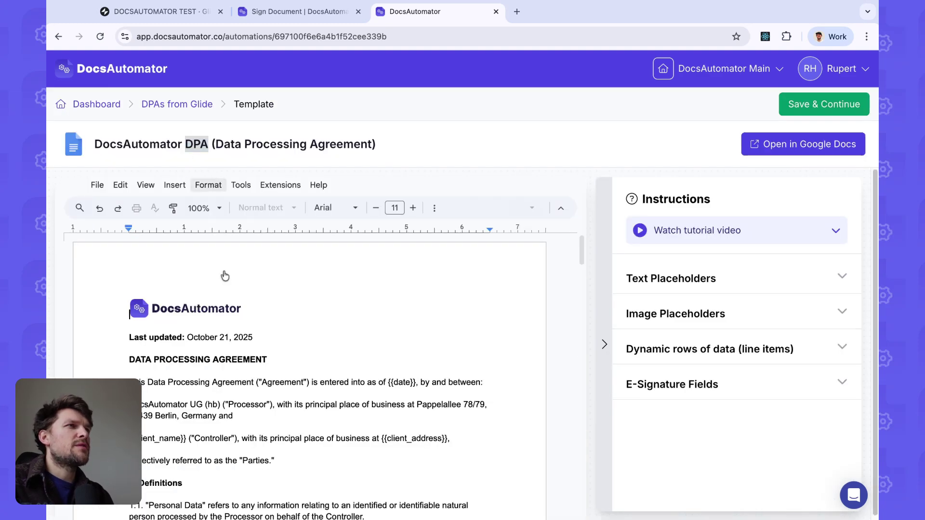
Examine the name, date and signature e-sign placeholders in the signing block at the end of the template.
scroll(235, 372, "down", 20)
left_click(242, 299)
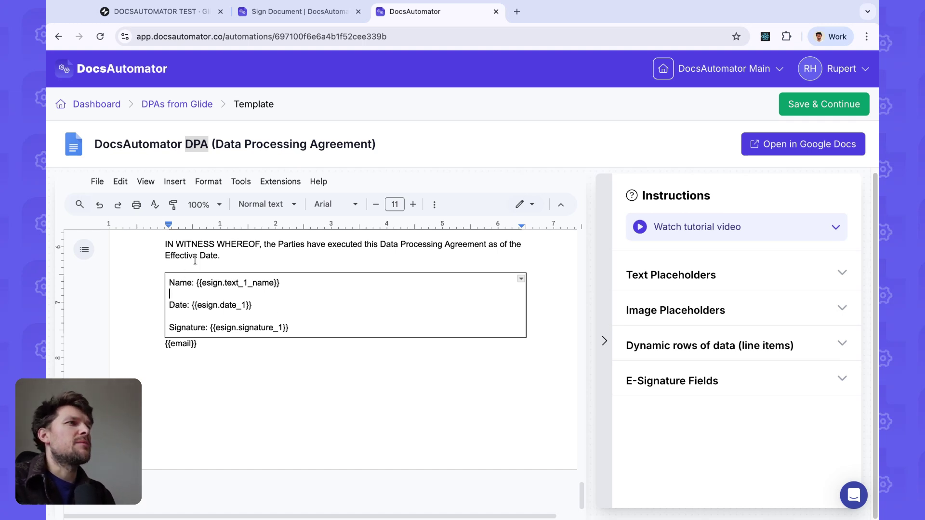
double_click(258, 284)
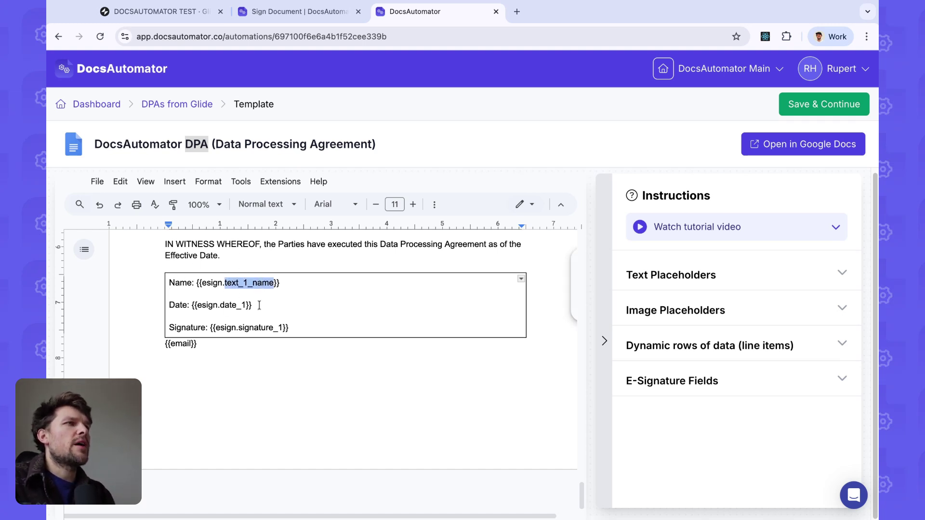
left_click(257, 284)
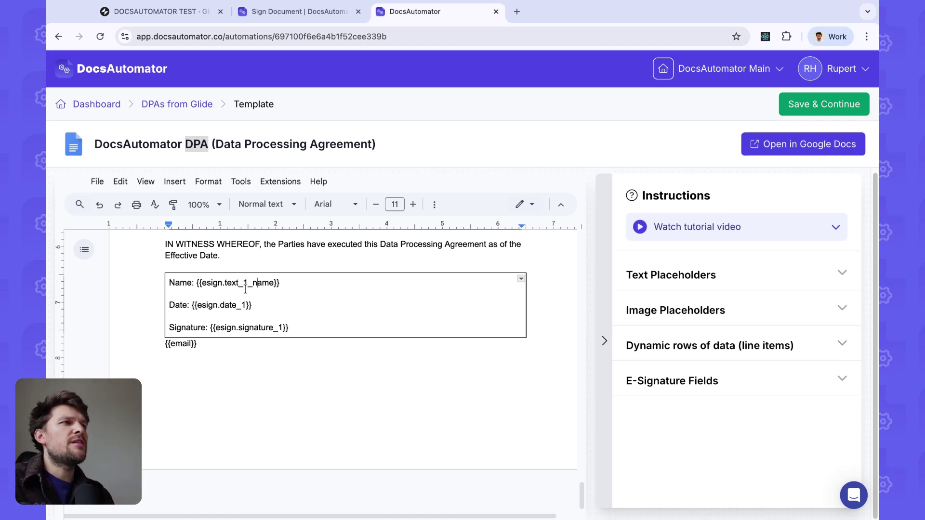
left_click(239, 329)
double_click(267, 327)
left_click(244, 327)
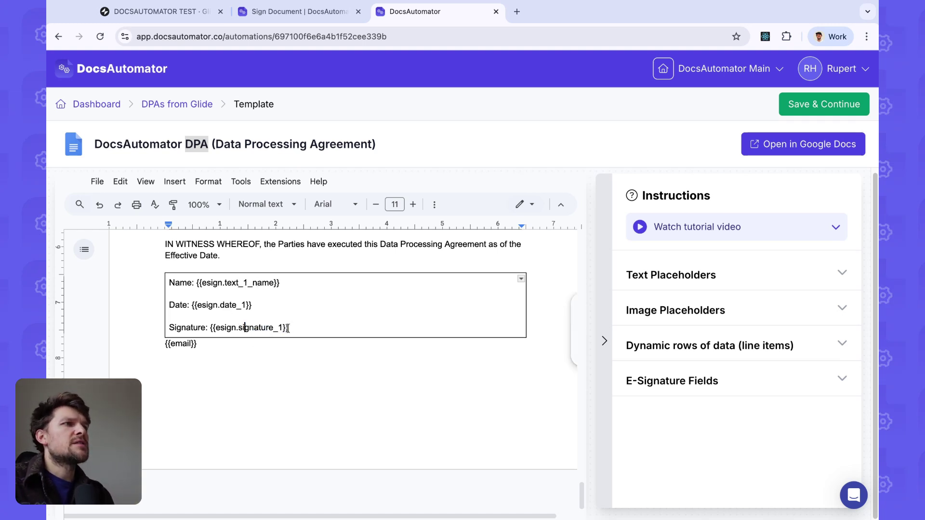
Review the E-Signature Fields instructions, including the tags offered for Signer 1.
left_click(673, 380)
scroll(685, 289, "down", 4)
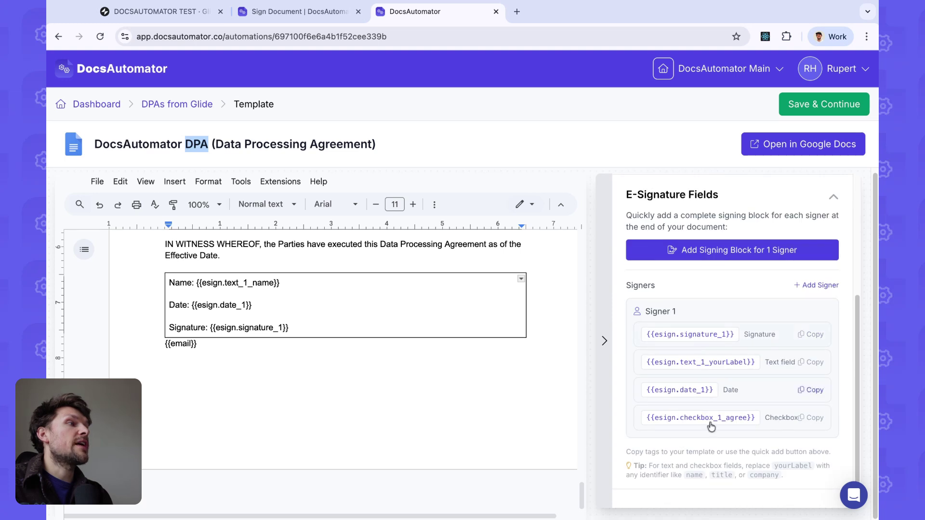
scroll(684, 228, "up", 1)
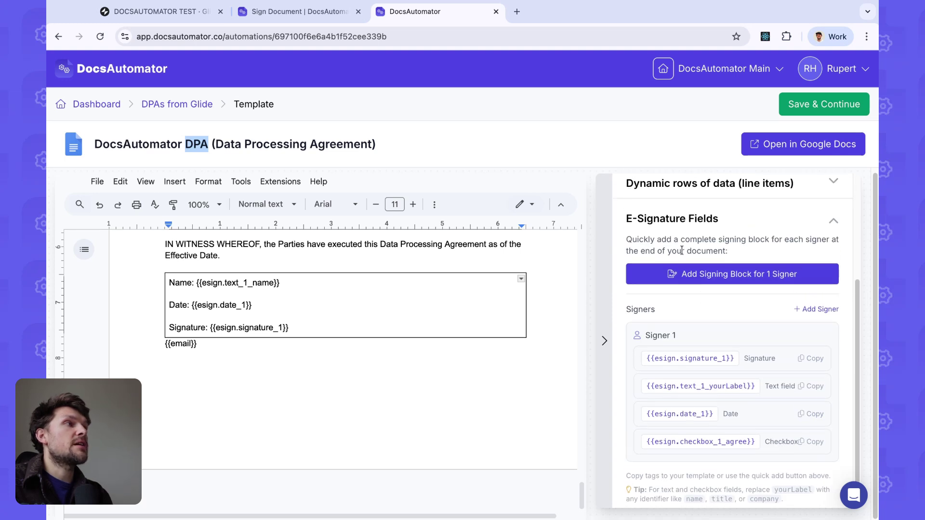
left_click(680, 225)
Check the template's {{email}}, {{client_name}} and {{date}} placeholders and save the template design.
left_click_drag(214, 342, 164, 344)
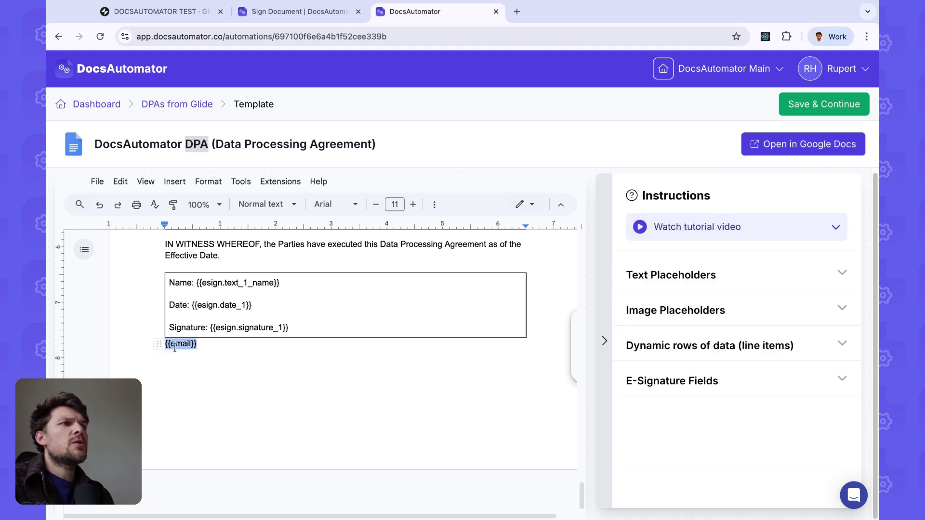
left_click(178, 347)
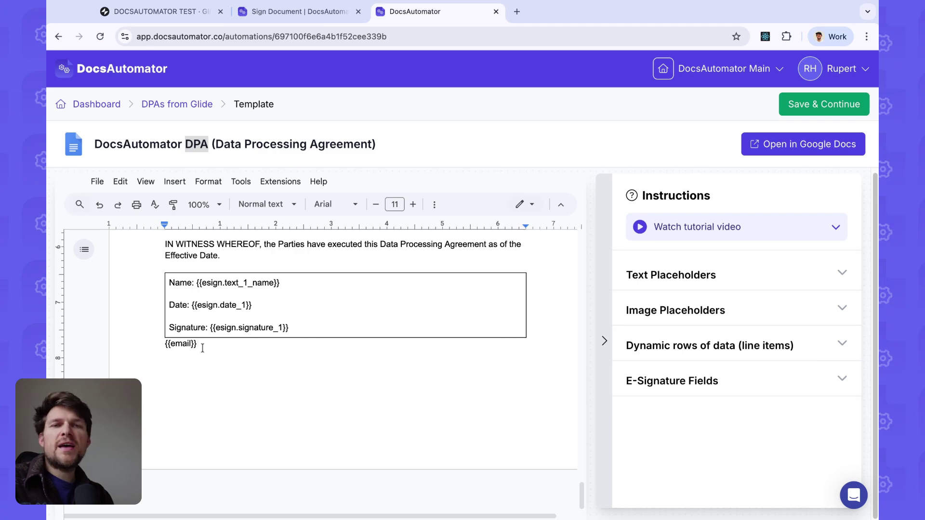
scroll(221, 343, "up", 20)
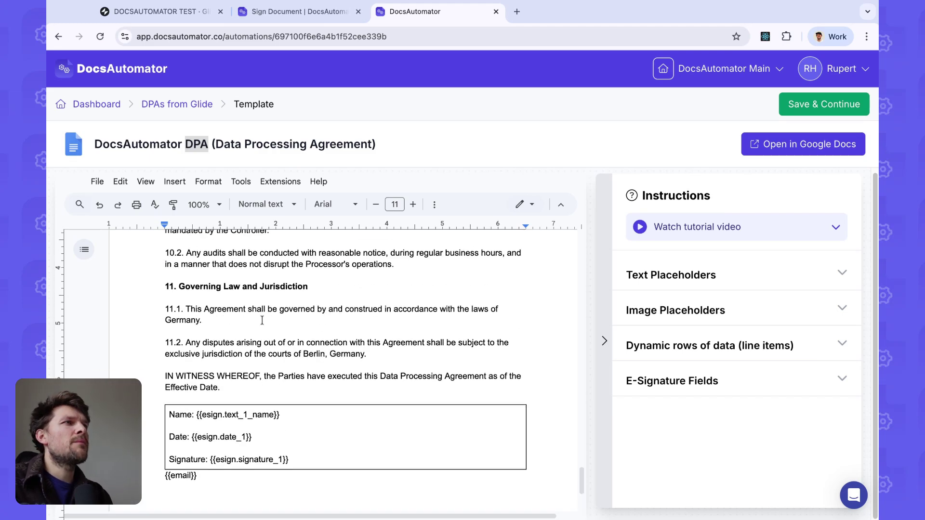
scroll(266, 330, "up", 20)
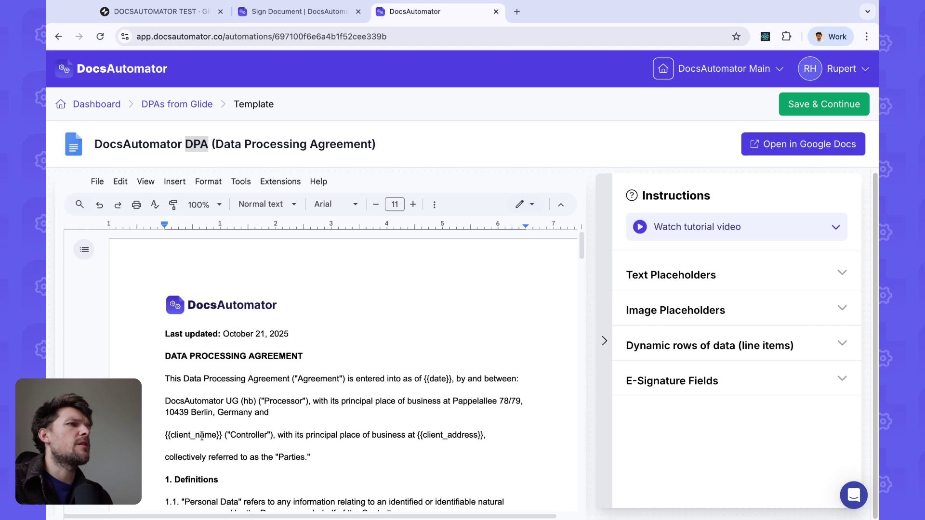
left_click(202, 435)
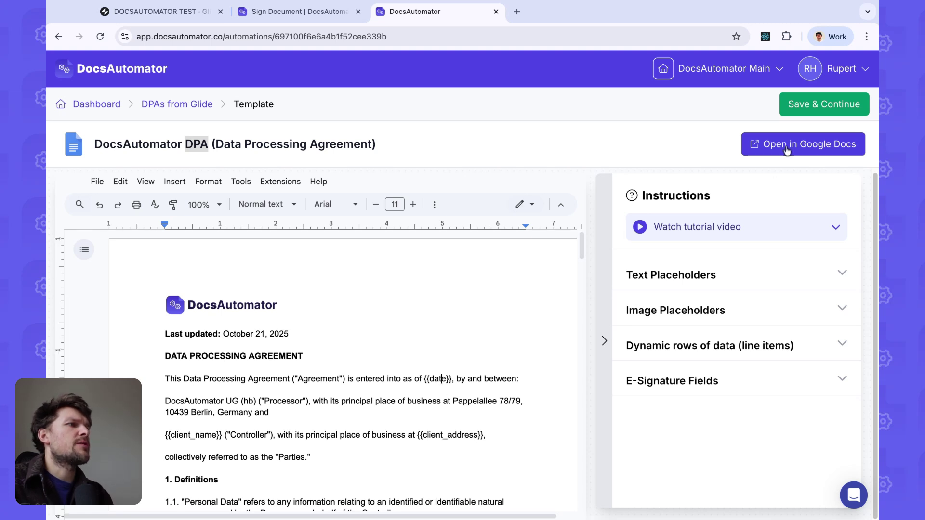
left_click(805, 111)
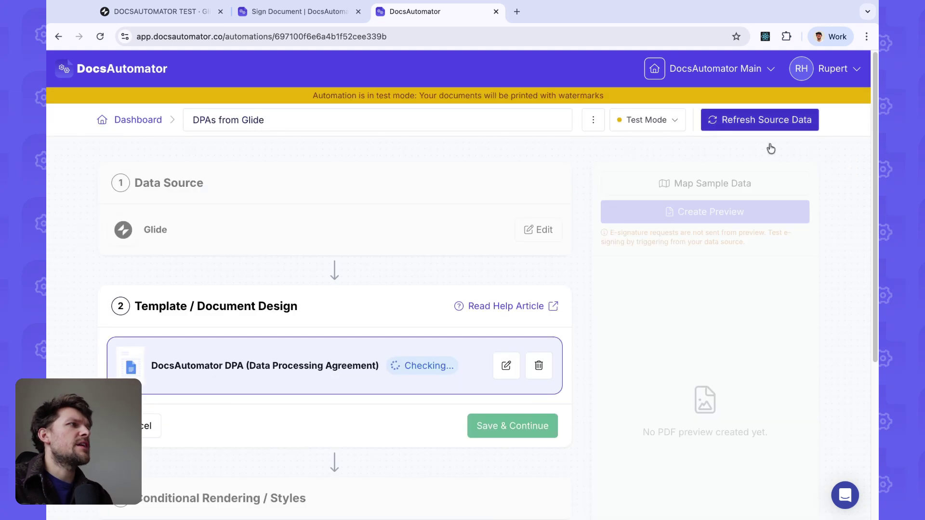
left_click(513, 427)
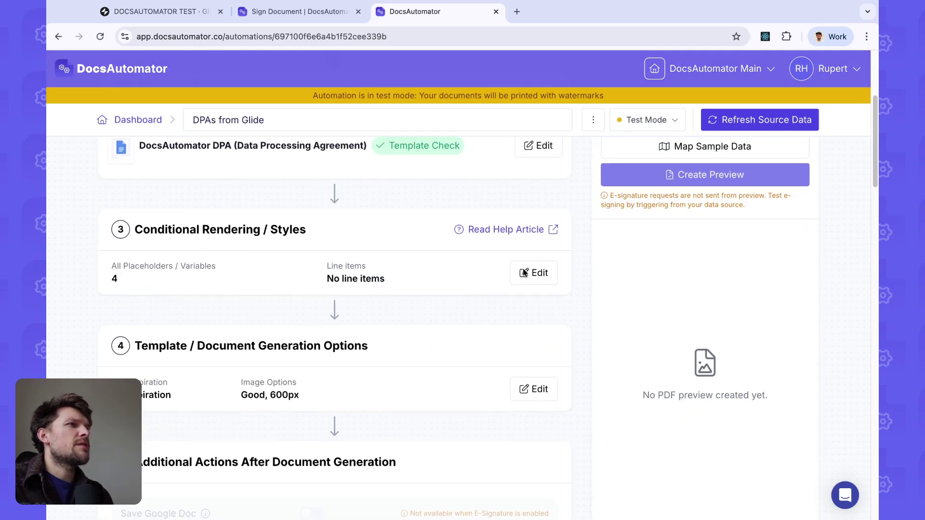
Inspect the {{email}} placeholder's settings under Conditional Rendering / Styles, particularly the Always hide option.
left_click(528, 273)
left_click(536, 314)
scroll(403, 377, "down", 1)
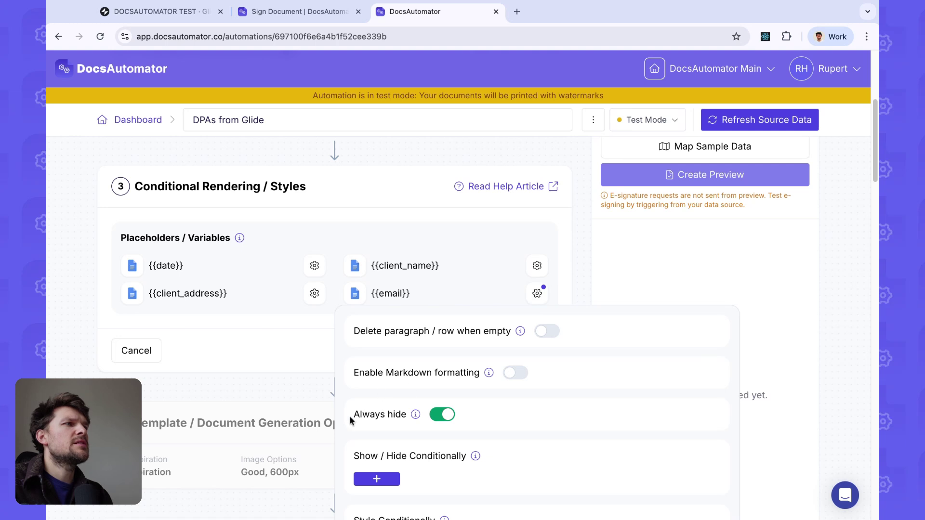
left_click_drag(352, 420, 403, 419)
left_click(400, 423)
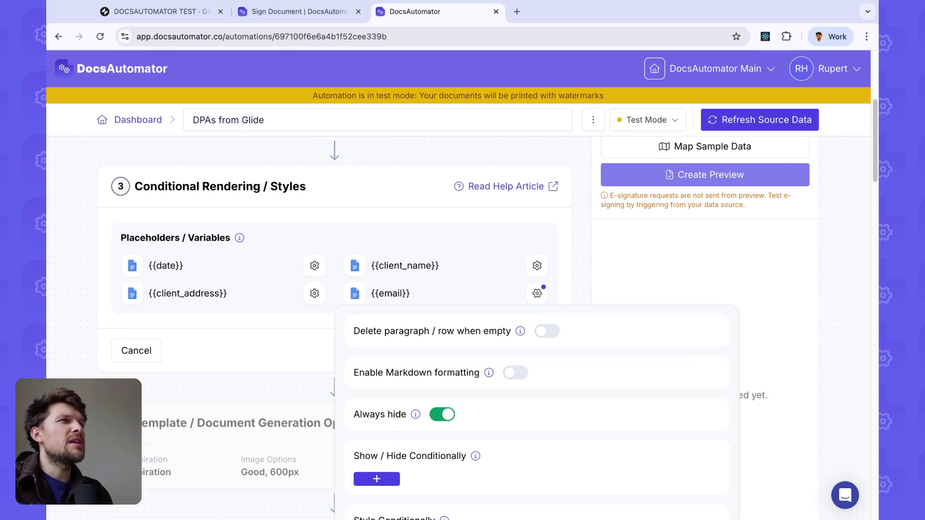
left_click(292, 362)
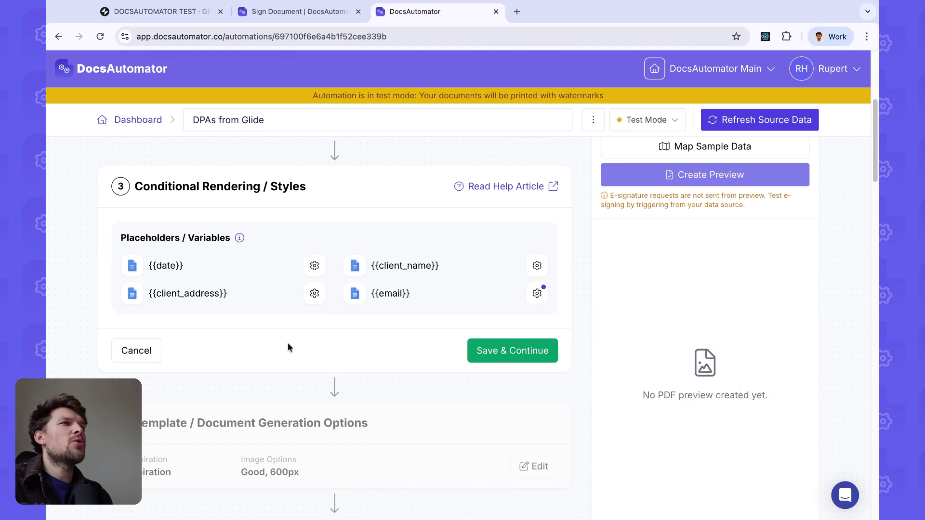
Save the Conditional Rendering / Styles section and review the additional actions after document generation, including the webhook and e-signature options.
scroll(327, 332, "down", 2)
left_click(486, 248)
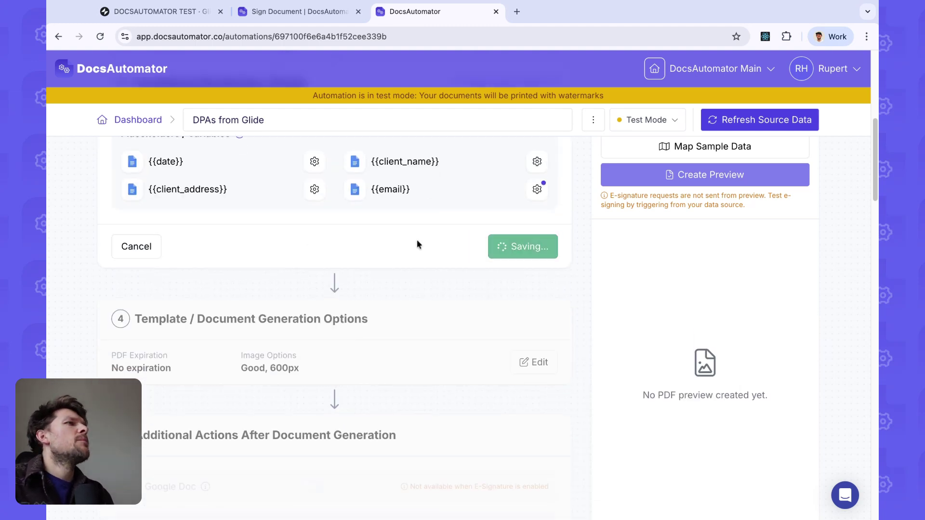
scroll(285, 308, "down", 8)
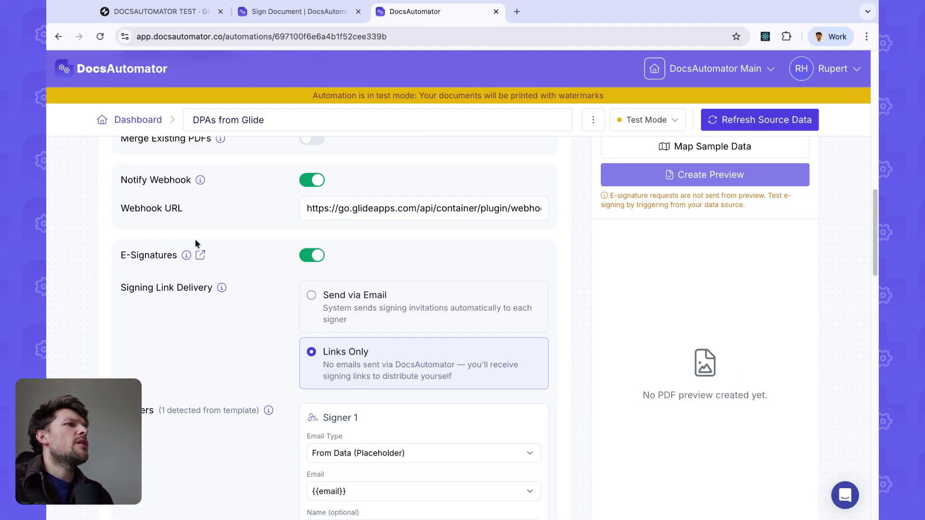
scroll(281, 241, "up", 6)
left_click_drag(149, 289, 299, 290)
left_click(294, 299)
scroll(286, 322, "down", 1)
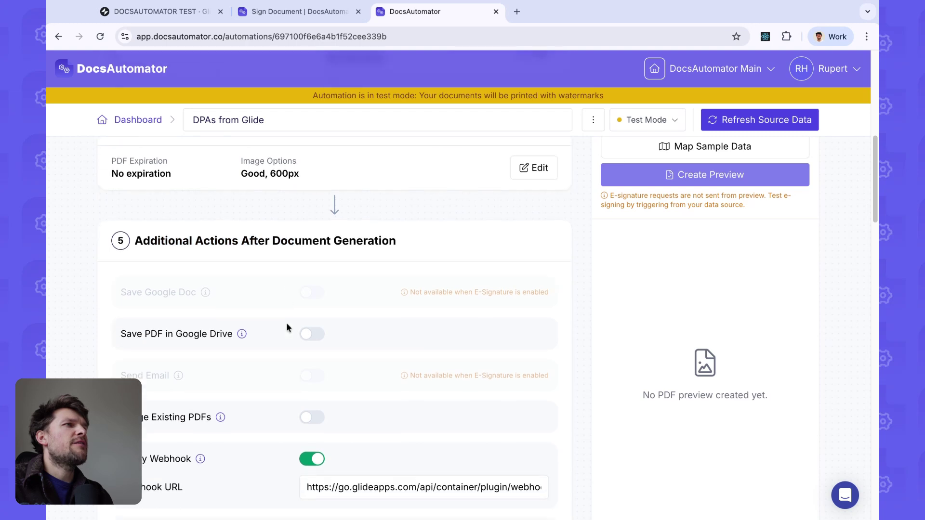
scroll(287, 322, "down", 4)
scroll(154, 320, "down", 1)
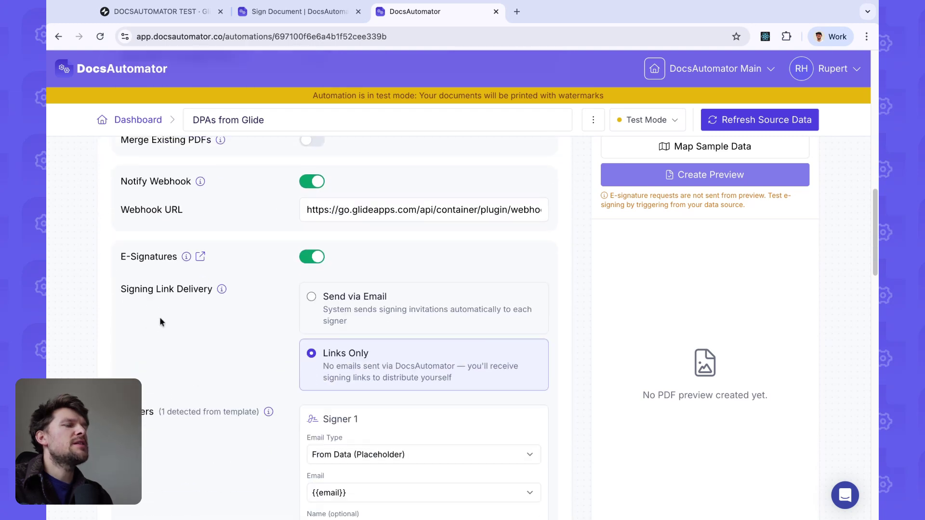
Examine the signing link delivery options and Signer 1's email and name placeholders in the e-signature settings.
scroll(297, 322, "down", 3)
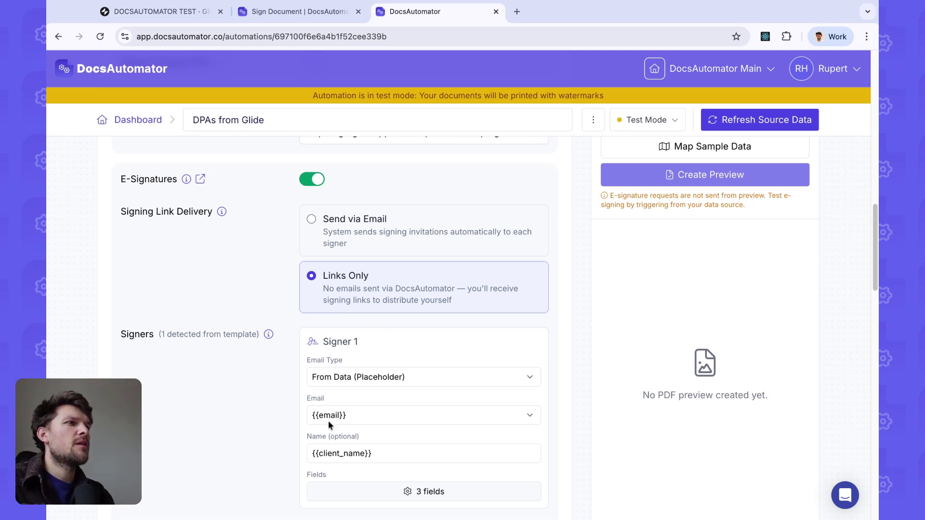
scroll(299, 360, "down", 2)
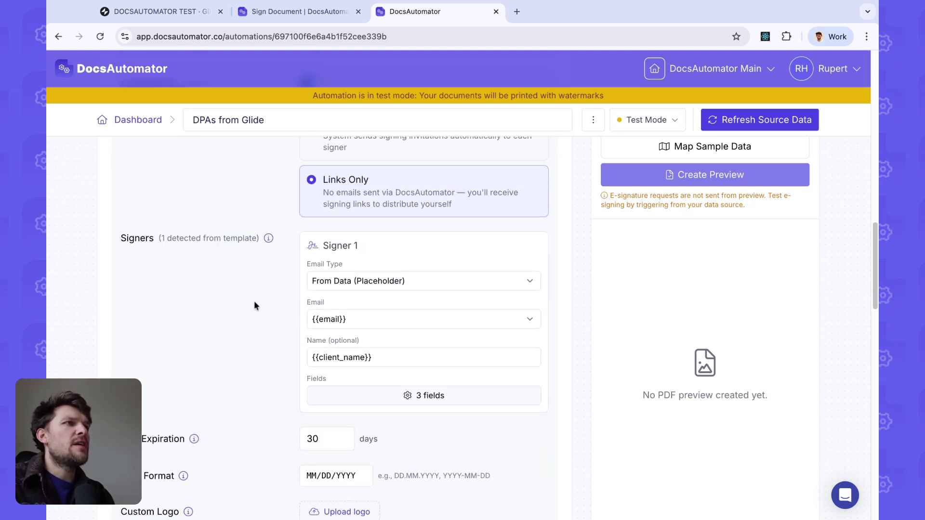
left_click(325, 322)
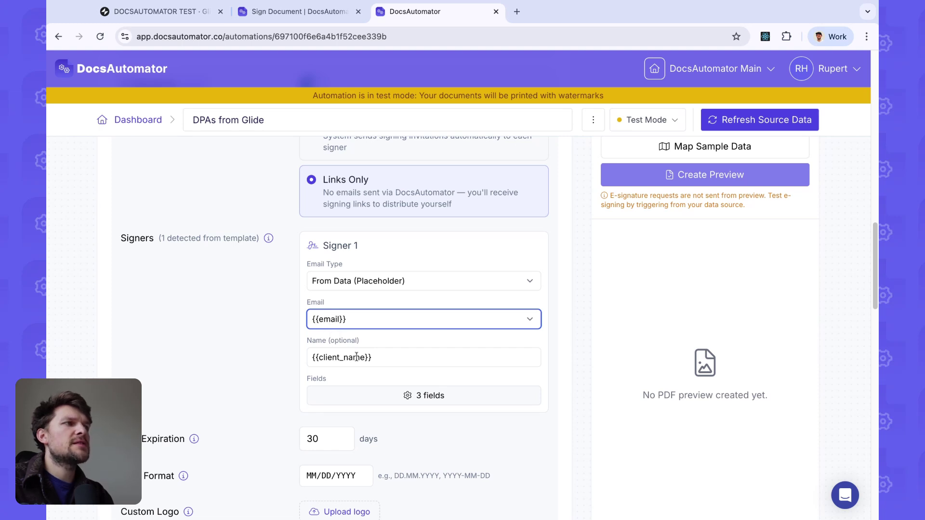
left_click(320, 369)
left_click(353, 358)
left_click(358, 375)
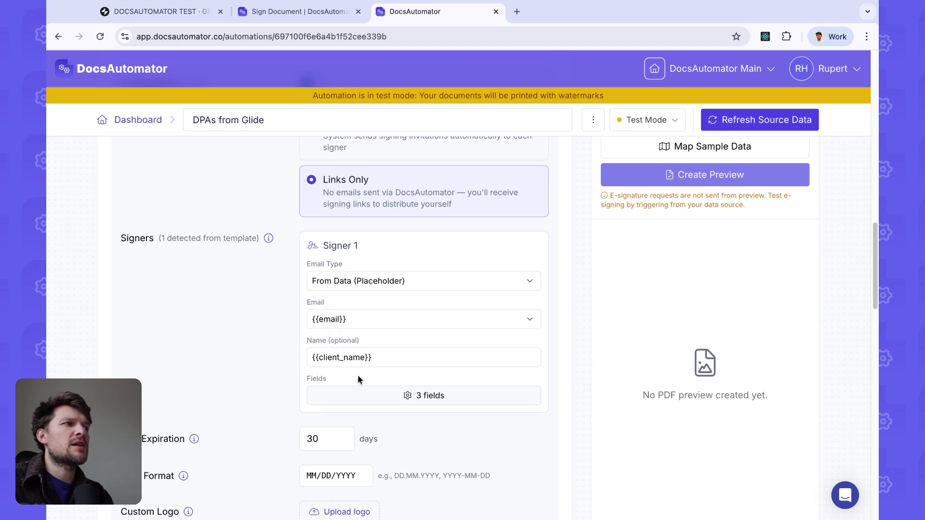
scroll(363, 349, "down", 3)
scroll(356, 303, "up", 3)
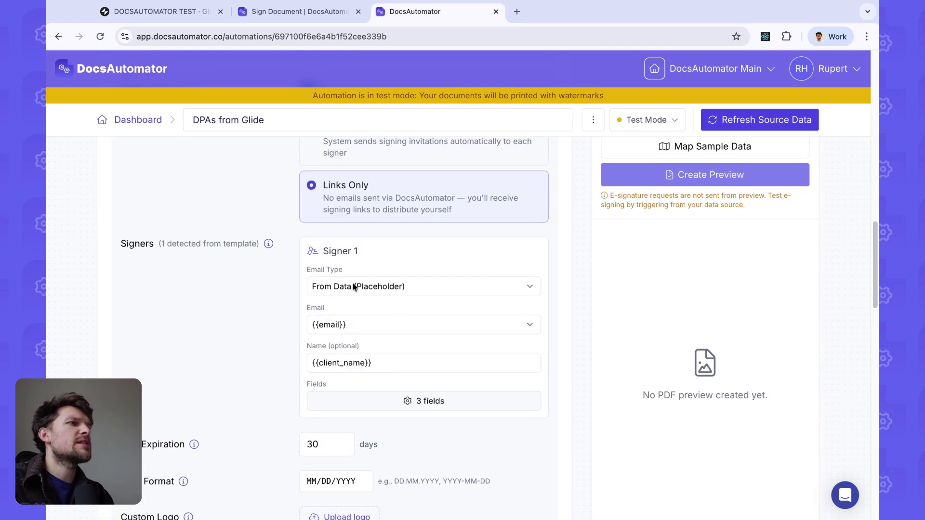
Check the automation's Webhook URL field, then switch to Glide and copy the webhook trigger URL of the DocsAutomator Signing workflow.
scroll(355, 299, "up", 7)
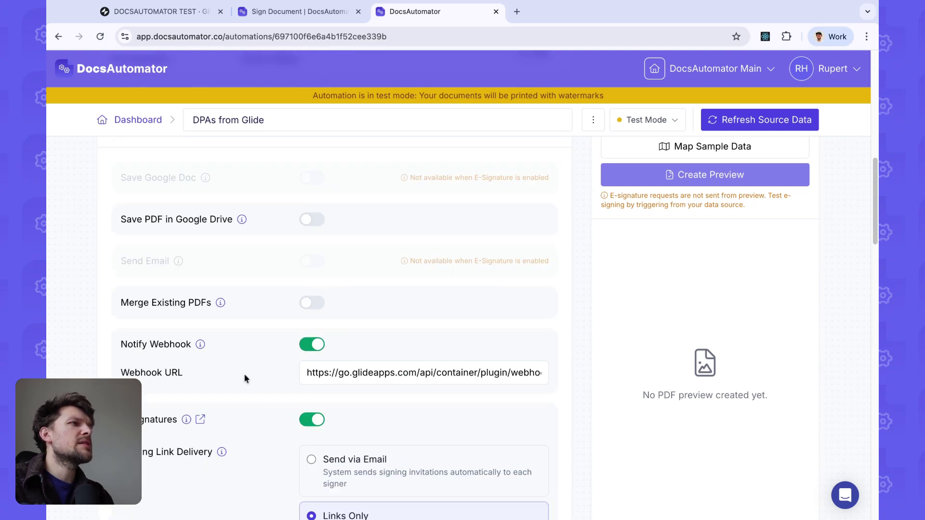
left_click_drag(144, 375, 200, 372)
left_click(189, 384)
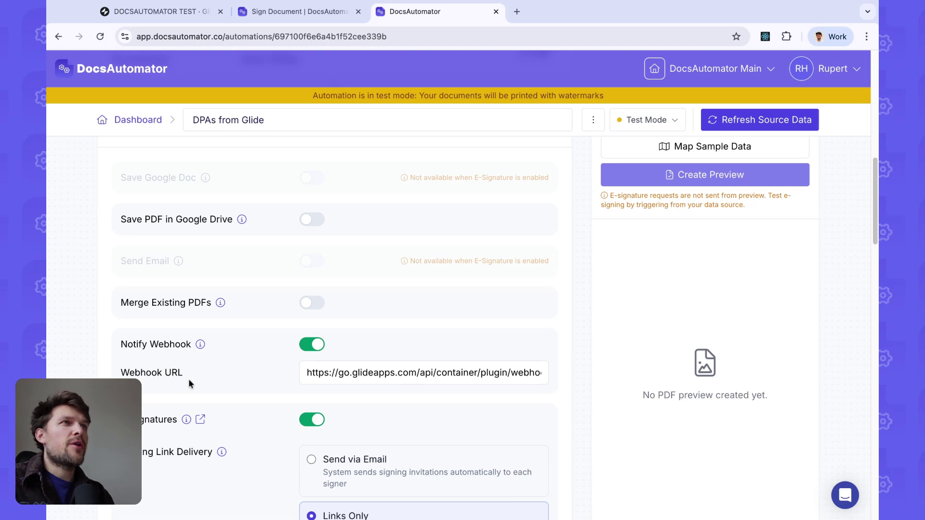
left_click(183, 12)
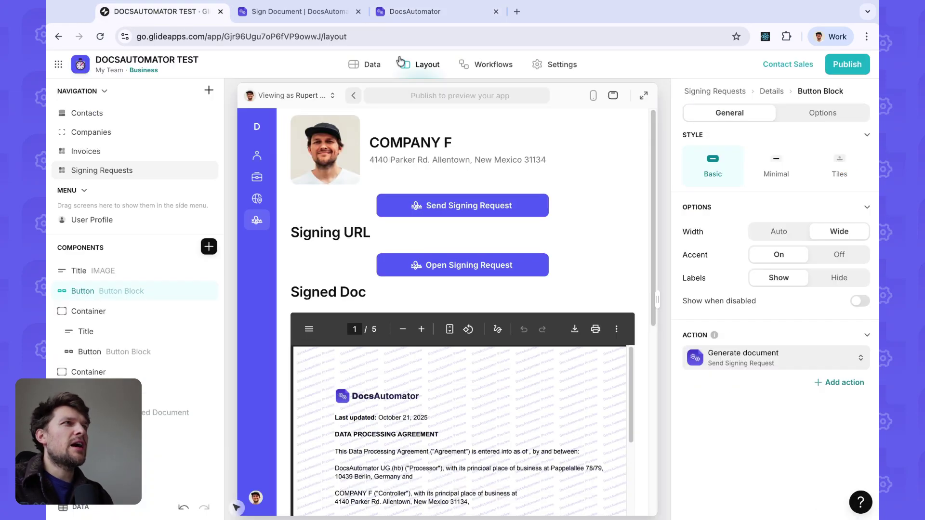
left_click(486, 73)
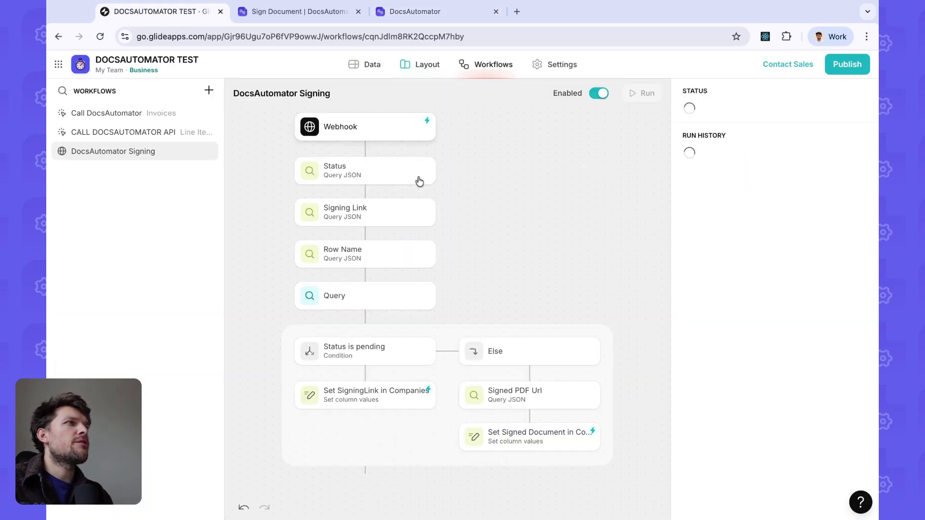
left_click(351, 139)
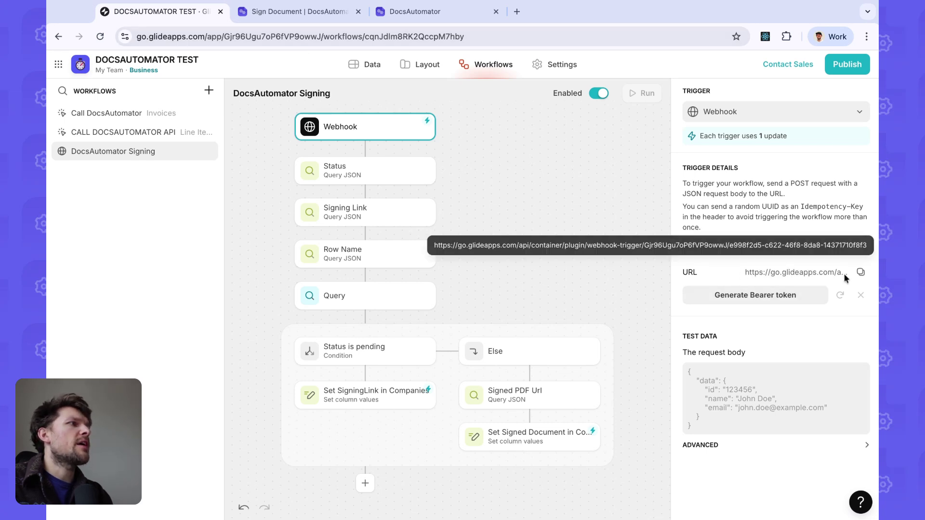
left_click(860, 273)
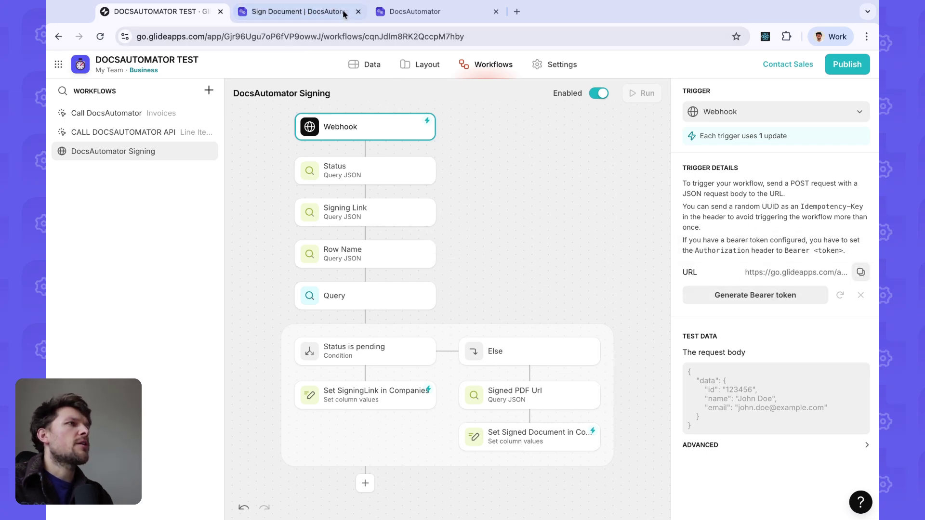
Switch to the DocsAutomator automation, replace its Notify Webhook URL with the copied Glide URL, and close the Sign Document page.
left_click(299, 11)
left_click(409, 14)
triple_click(316, 373)
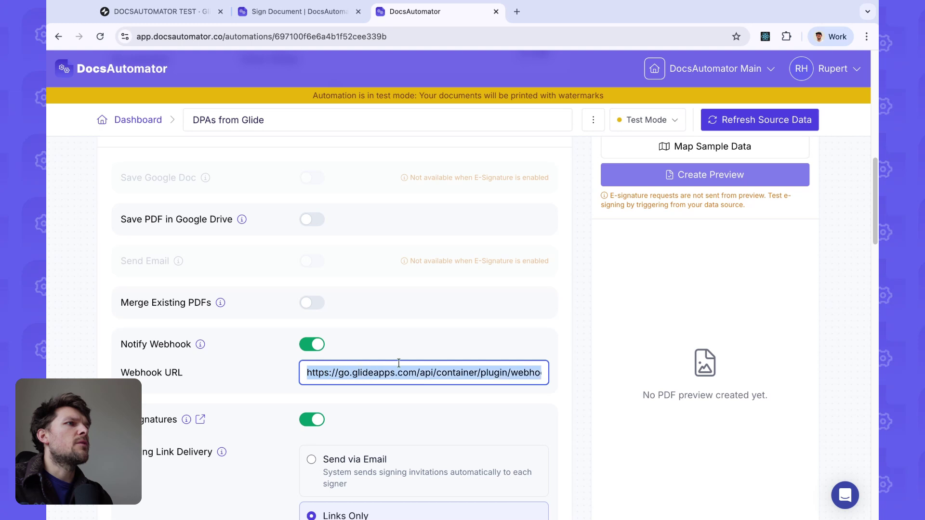
key("super+v")
left_click(382, 341)
left_click(358, 12)
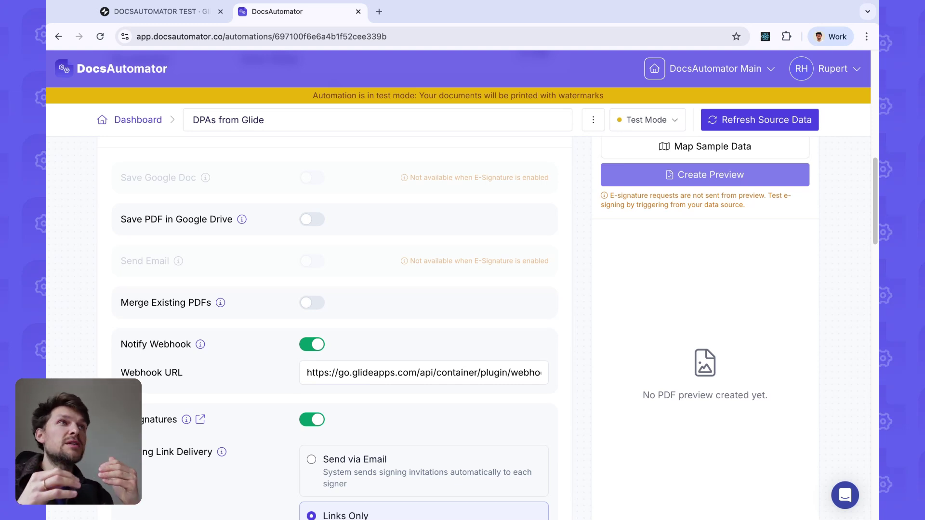
Compare Glide's webhook-triggered signing workflow with the DocsAutomator automation, from its data source to its e-signature settings.
left_click(154, 13)
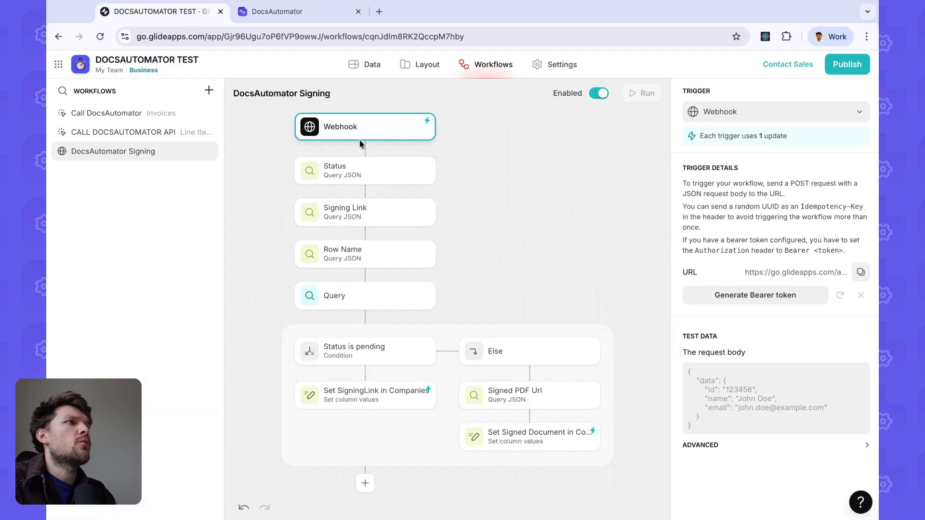
left_click(308, 19)
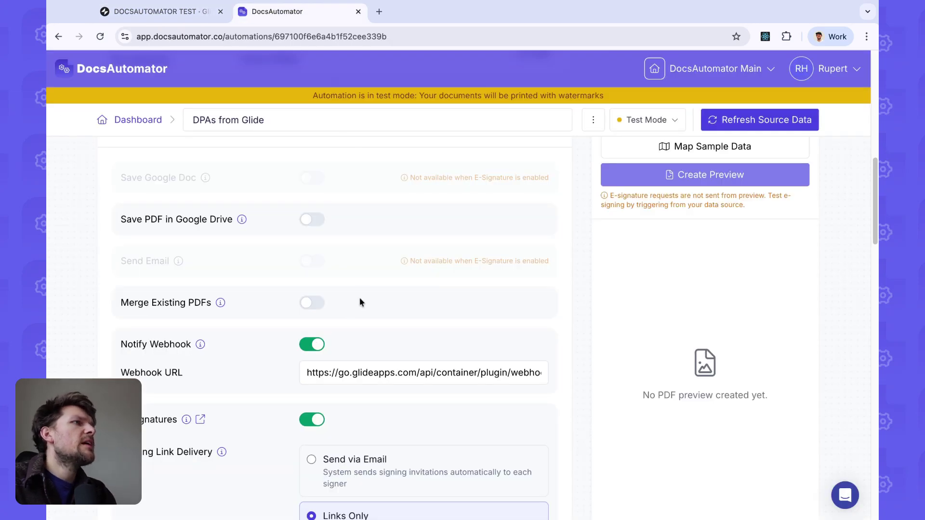
scroll(350, 261, "down", 2)
scroll(353, 248, "up", 10)
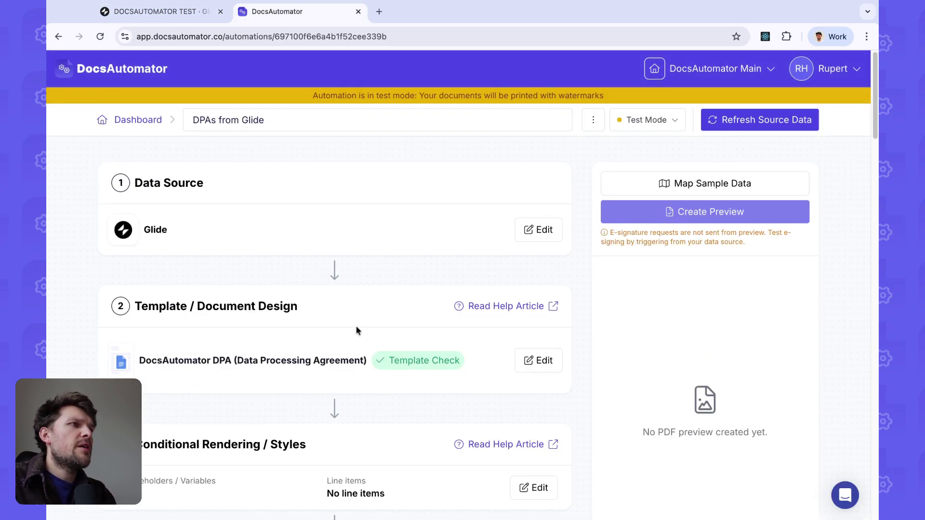
scroll(356, 332, "down", 1)
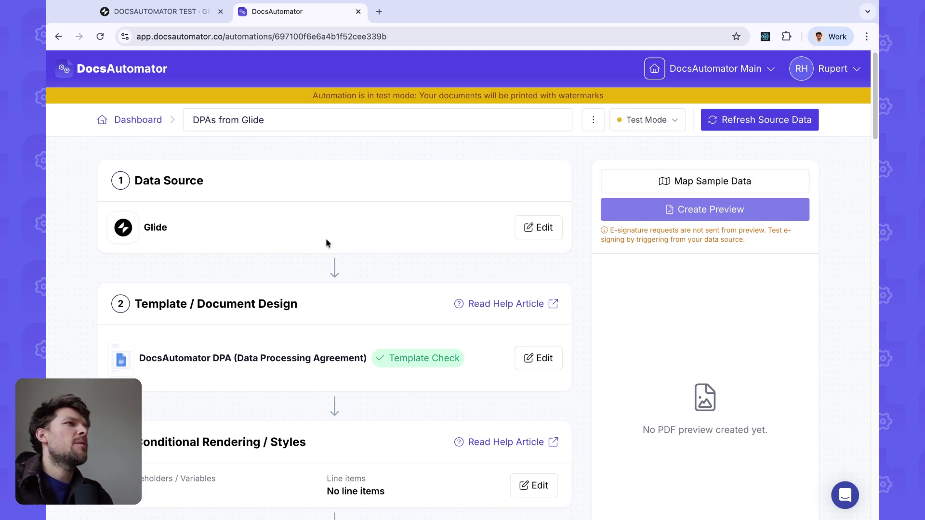
scroll(250, 327, "down", 15)
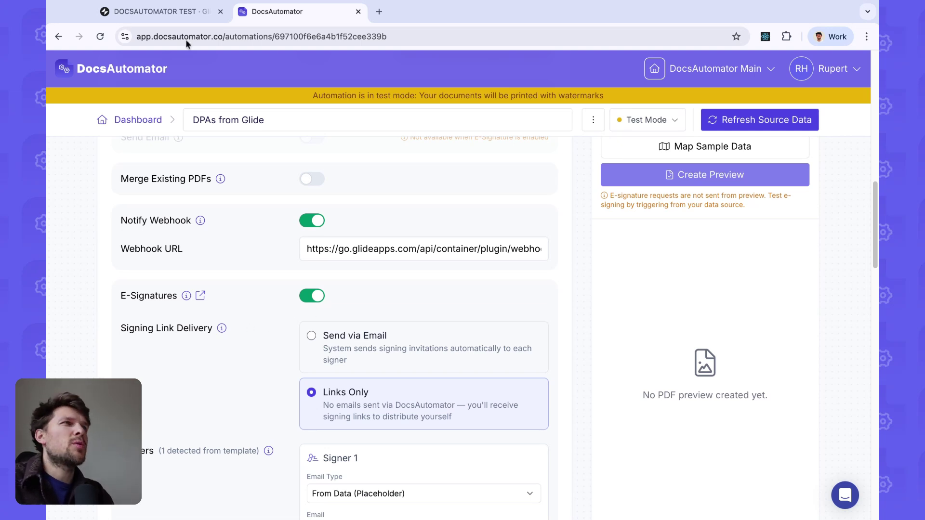
Revisit the Glide workflow, then inspect the DocsAutomator automation's Live, Test Mode and Inactive status options.
left_click(159, 12)
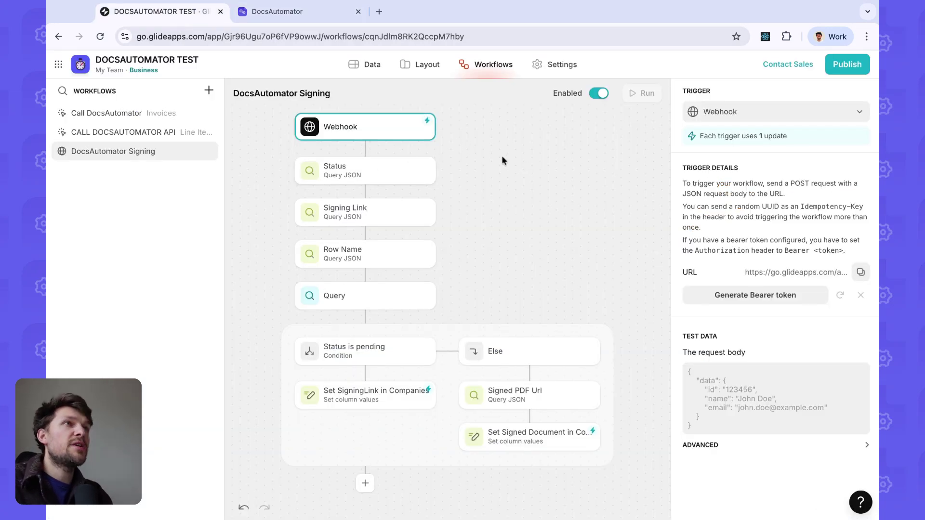
key("ctrl+Tab")
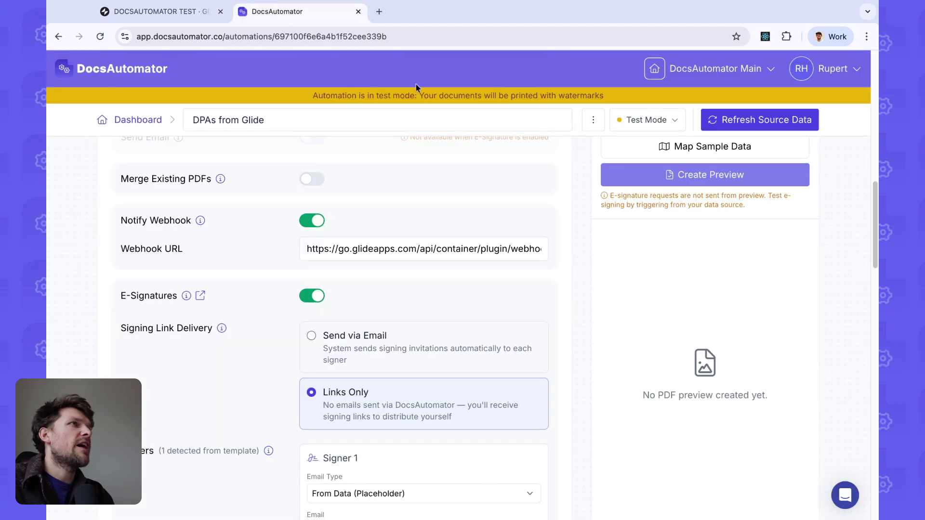
scroll(645, 126, "up", 5)
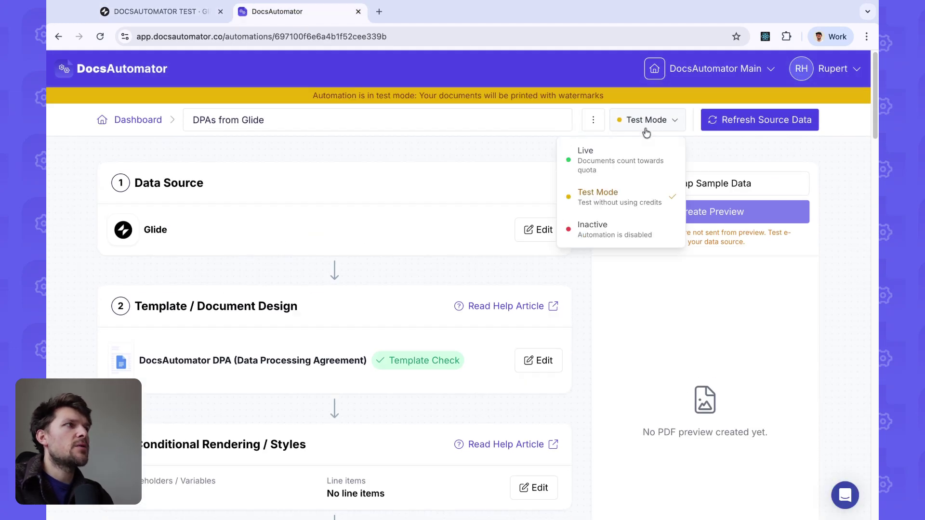
left_click(651, 129)
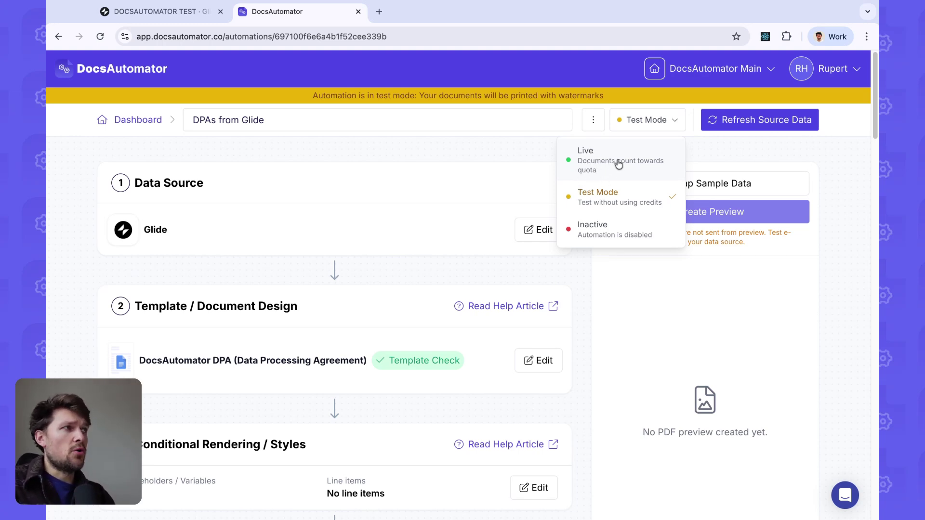
Switch to Glide and clear the SigningLink and Signed Document values of COMPANY F in the Companies table.
key("ctrl+Tab")
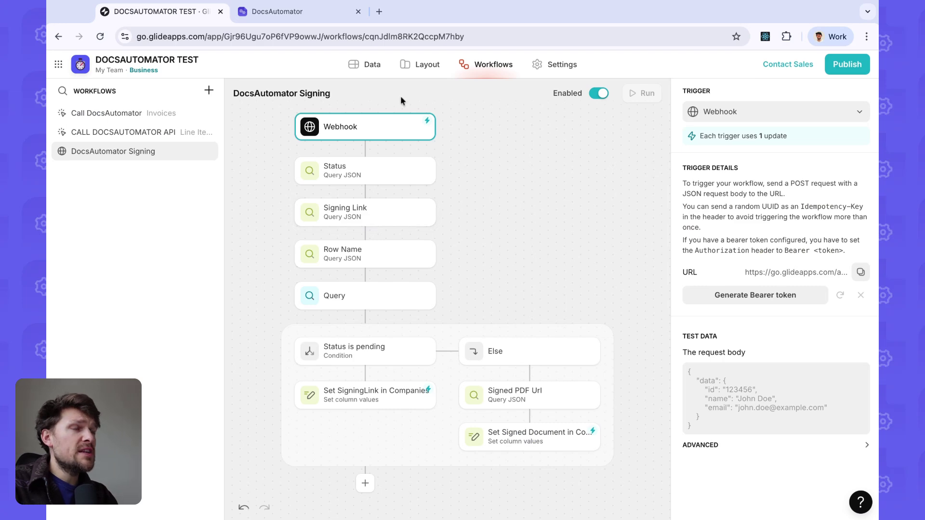
left_click(398, 69)
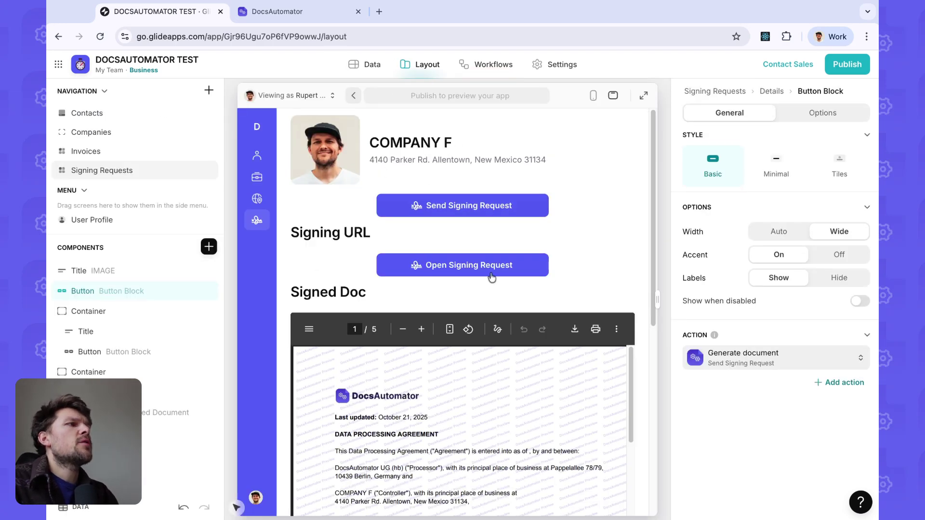
left_click(372, 66)
scroll(481, 212, "right", 10)
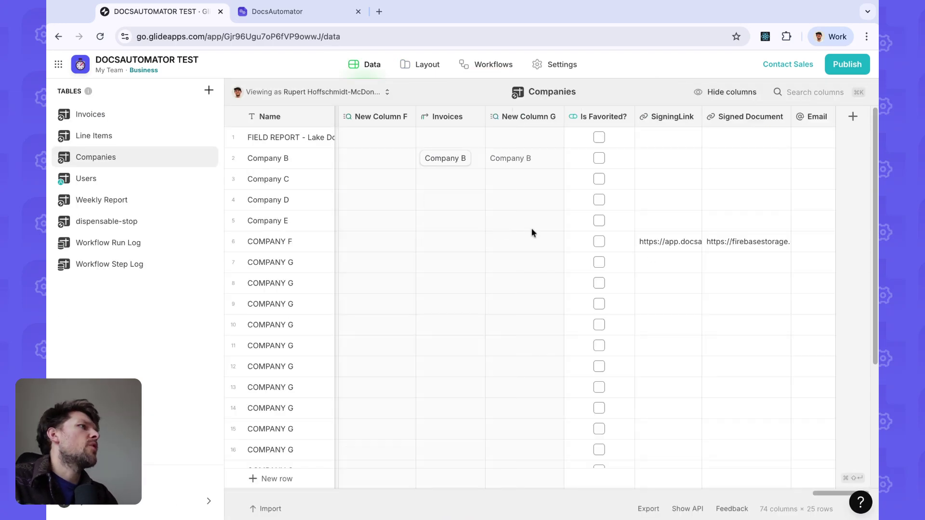
left_click(675, 246)
key("Delete")
key("Right")
key("Delete")
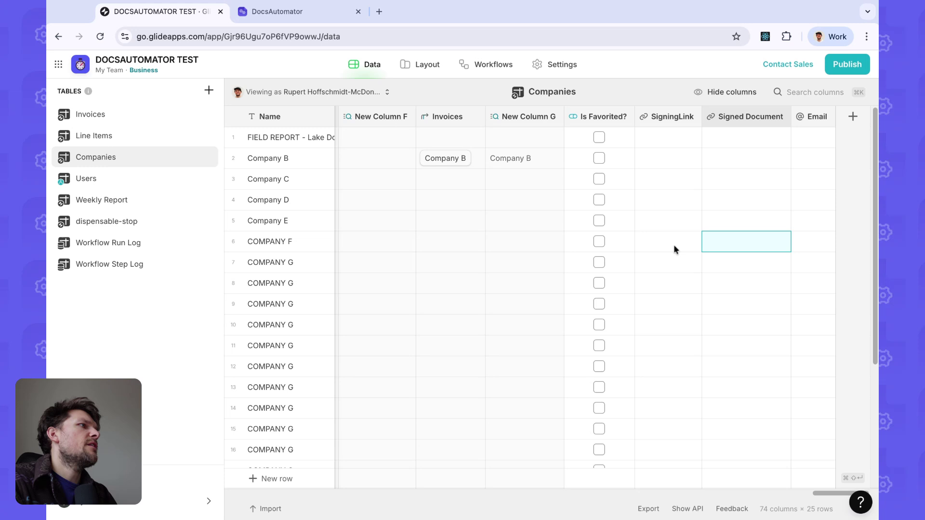
Inspect the Send Signing Request button's Generate document action in the layout, including its template ID and placeholder mappings.
left_click(441, 66)
left_click(487, 64)
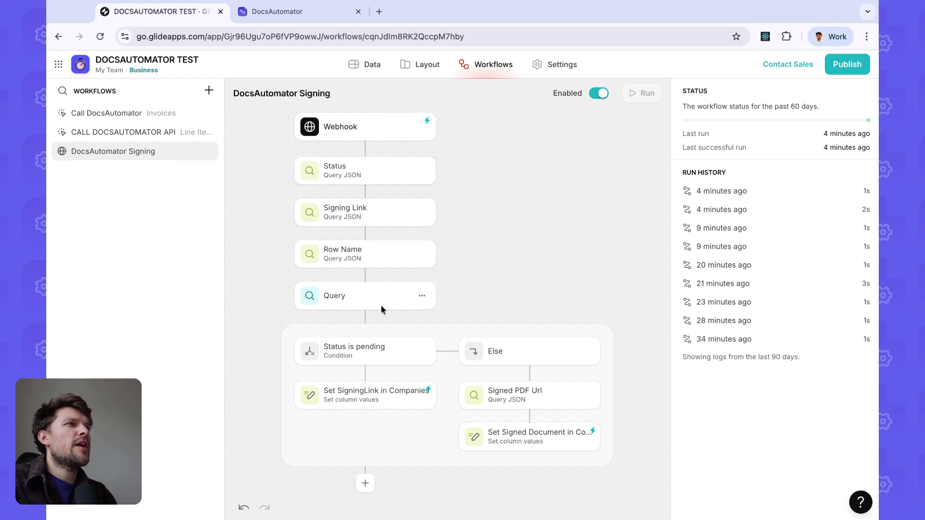
left_click(425, 65)
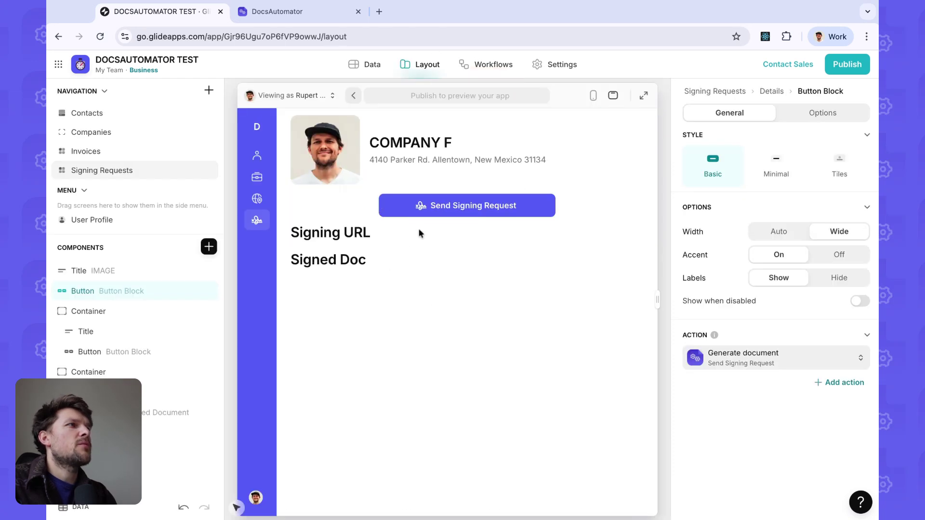
double_click(145, 293)
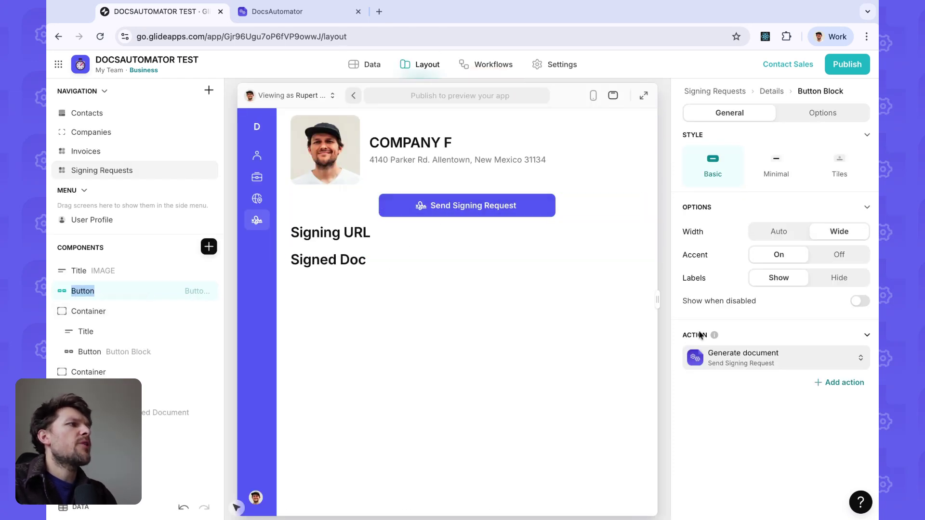
left_click(740, 360)
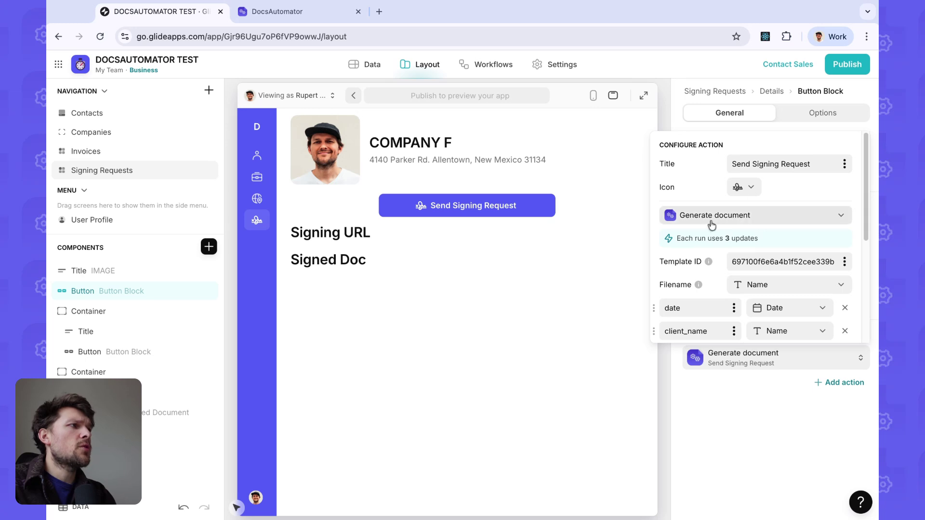
scroll(736, 260, "down", 1)
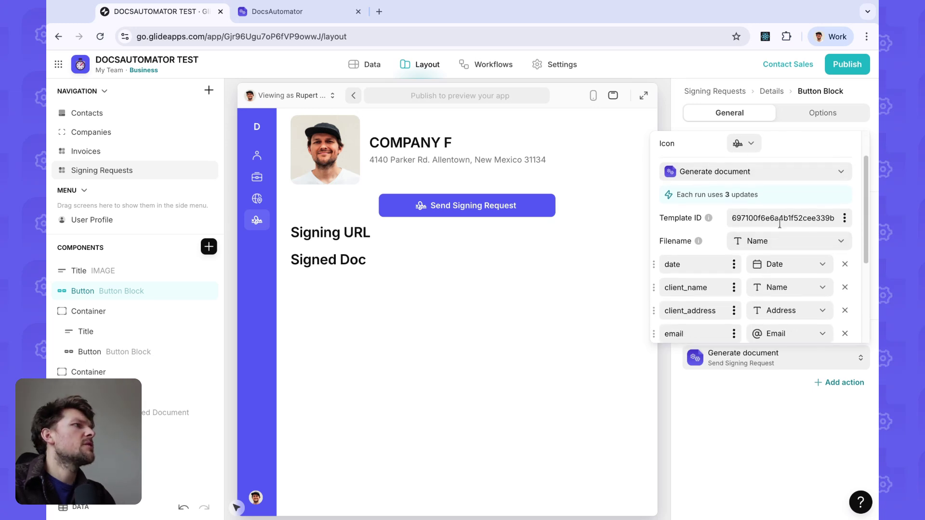
Examine the Generate document action's date, client_name, client_address and email mappings, plus its Rehost File and File Output settings.
scroll(766, 223, "down", 1)
scroll(709, 239, "down", 1)
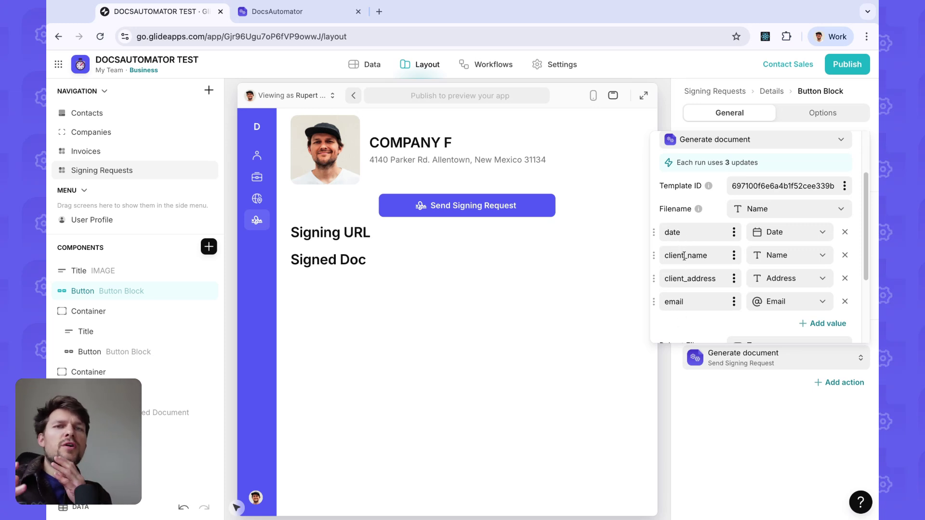
double_click(684, 231)
double_click(677, 253)
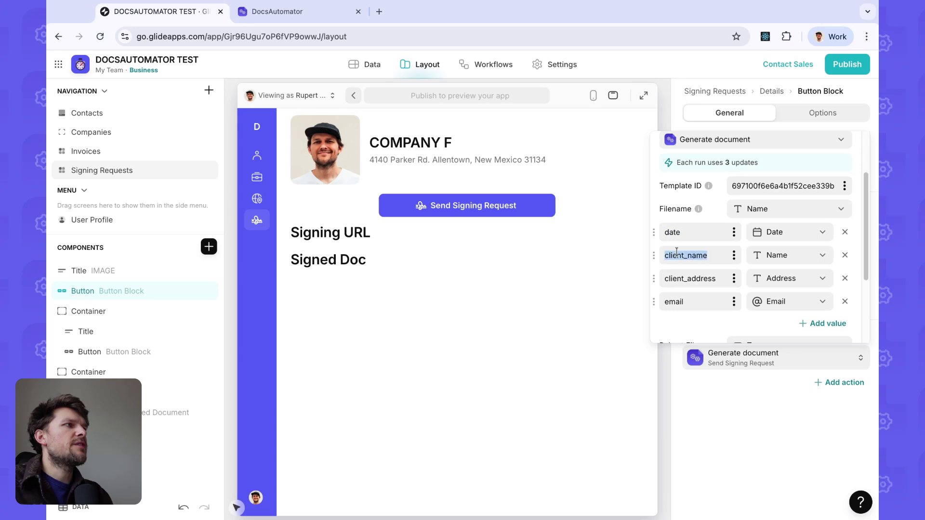
double_click(679, 280)
left_click(676, 235)
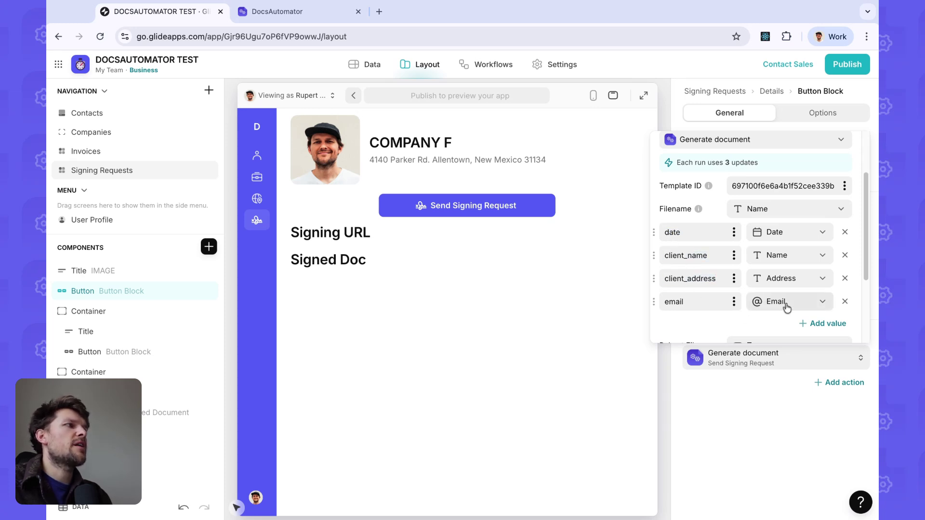
scroll(783, 306, "down", 3)
scroll(753, 231, "up", 2)
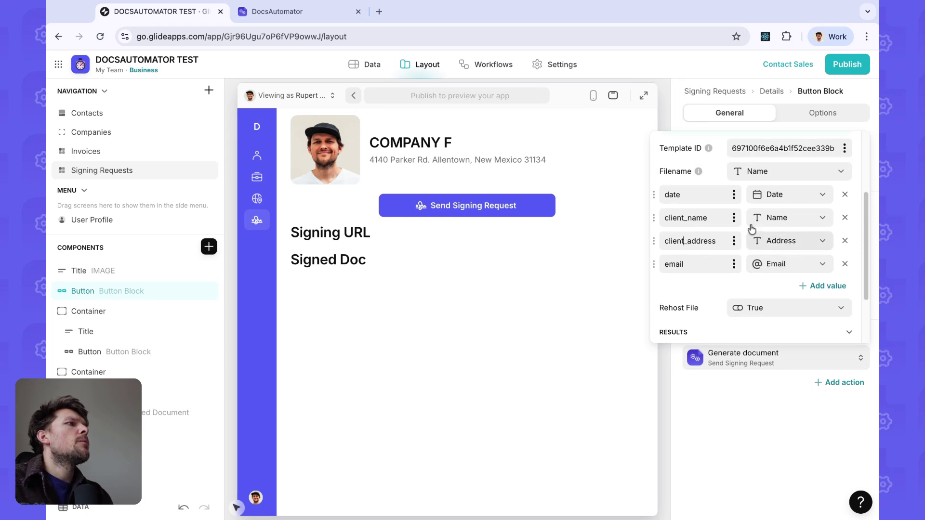
scroll(752, 251, "down", 3)
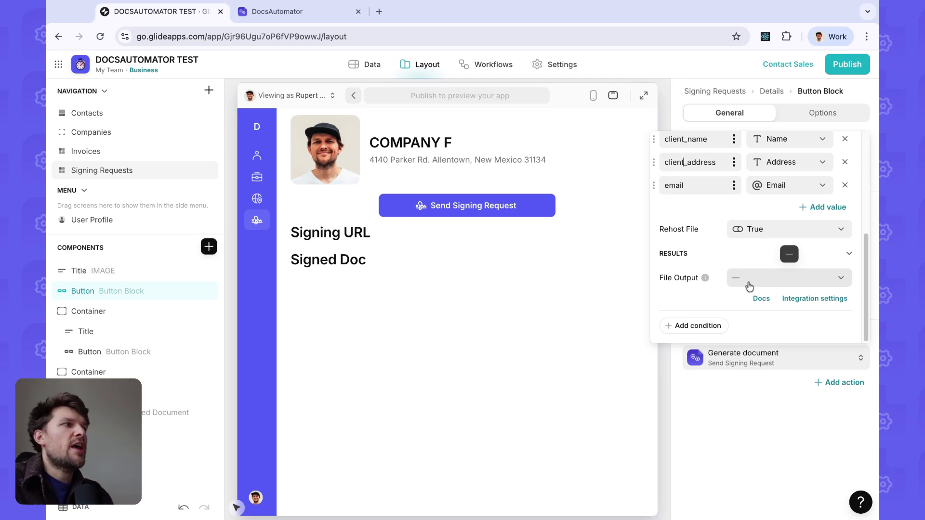
scroll(747, 270, "up", 3)
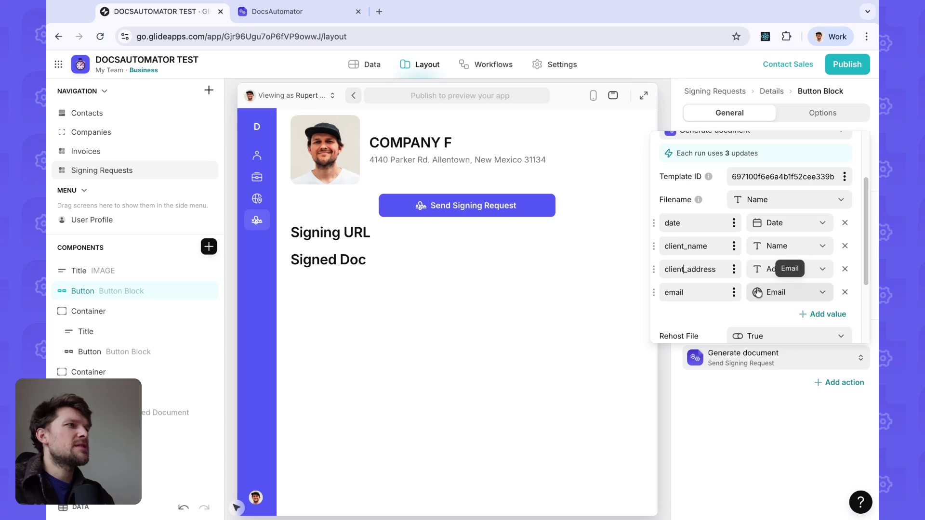
left_click(487, 280)
Open the DocsAutomator Signing workflow's Webhook trigger details and copy the webhook URL.
left_click(493, 67)
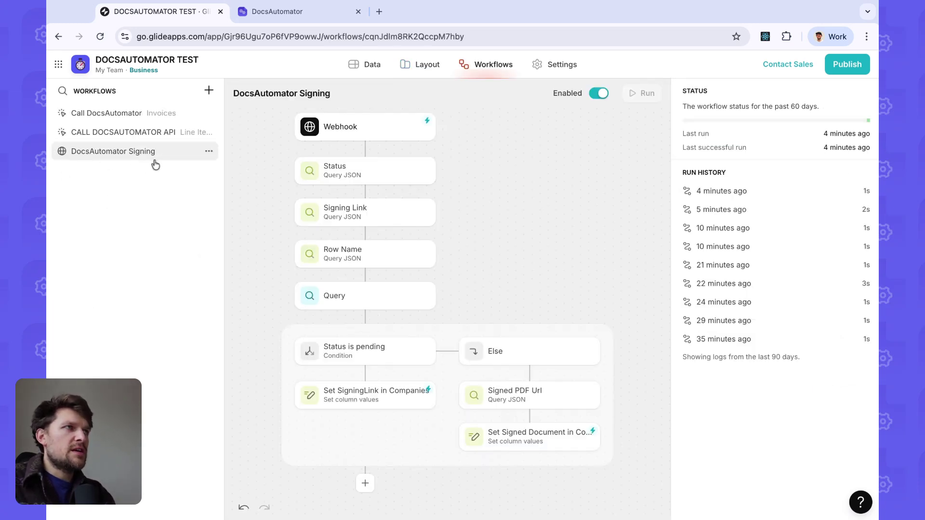
left_click(363, 126)
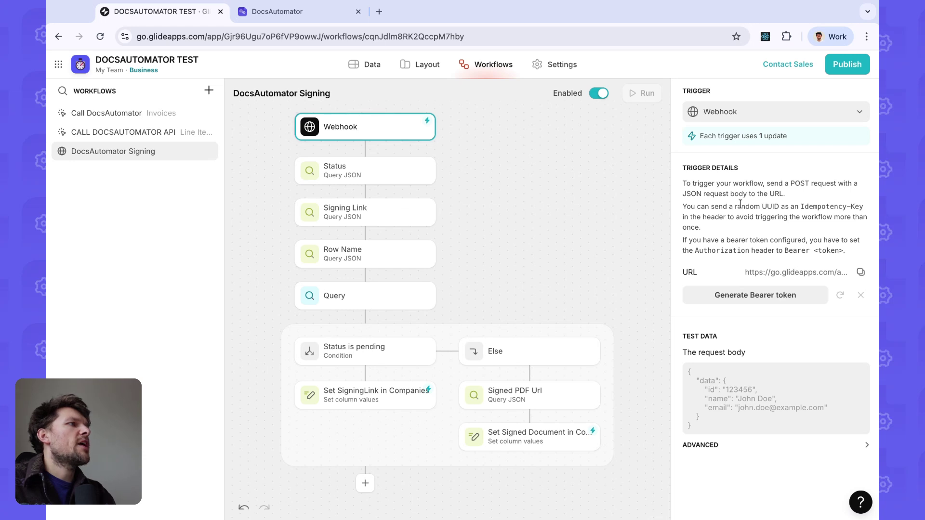
left_click(860, 274)
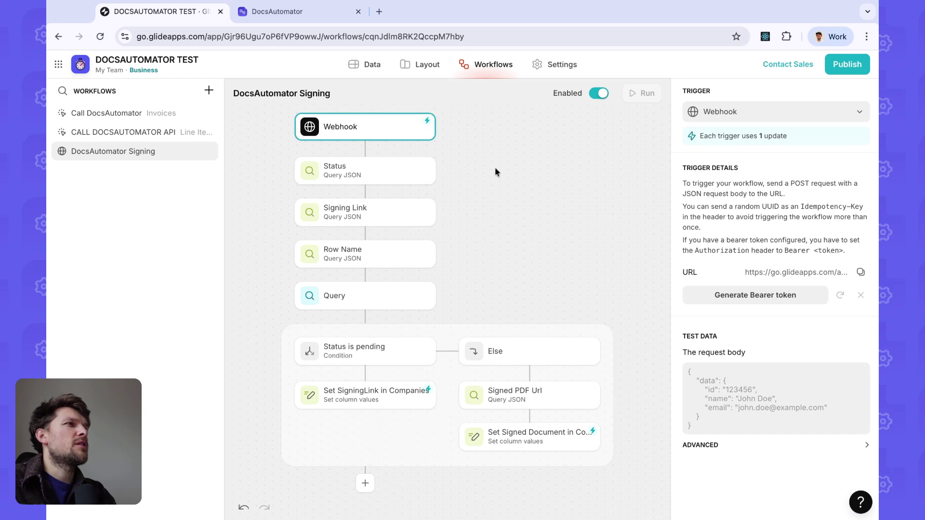
left_click(473, 173)
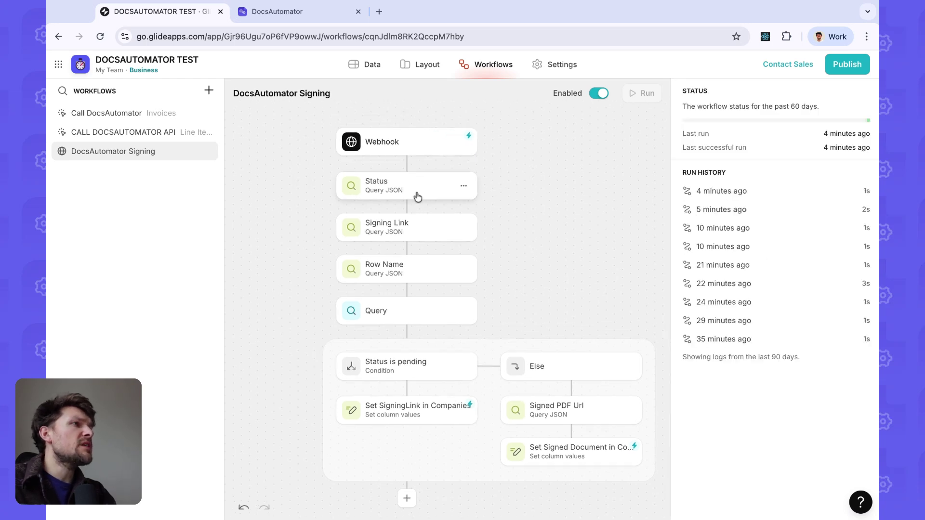
Inspect the Status step's Query JSON configuration, including its request body source and status query.
left_click(426, 195)
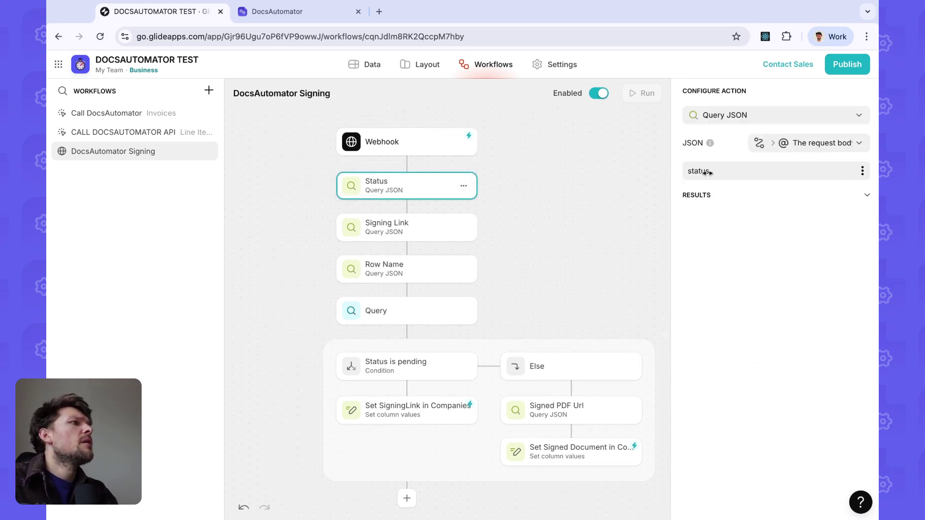
left_click(845, 143)
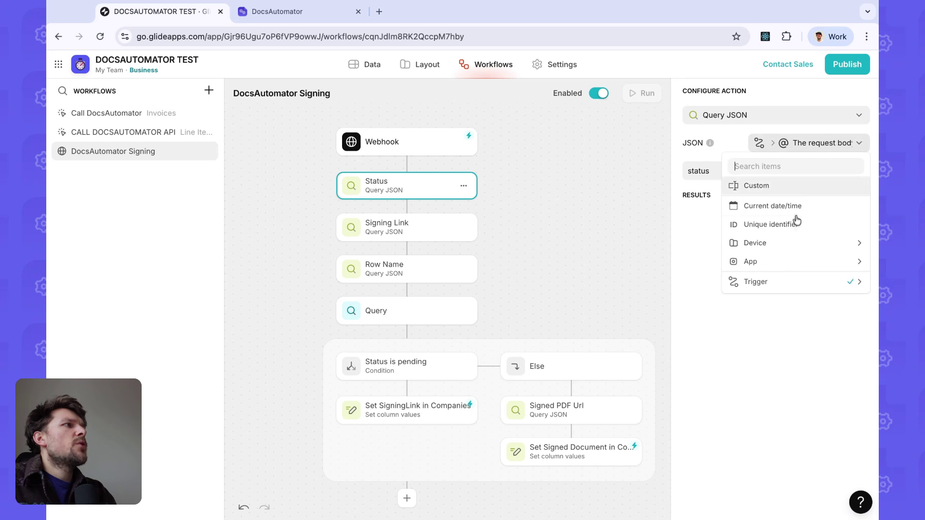
mouse_move(769, 293)
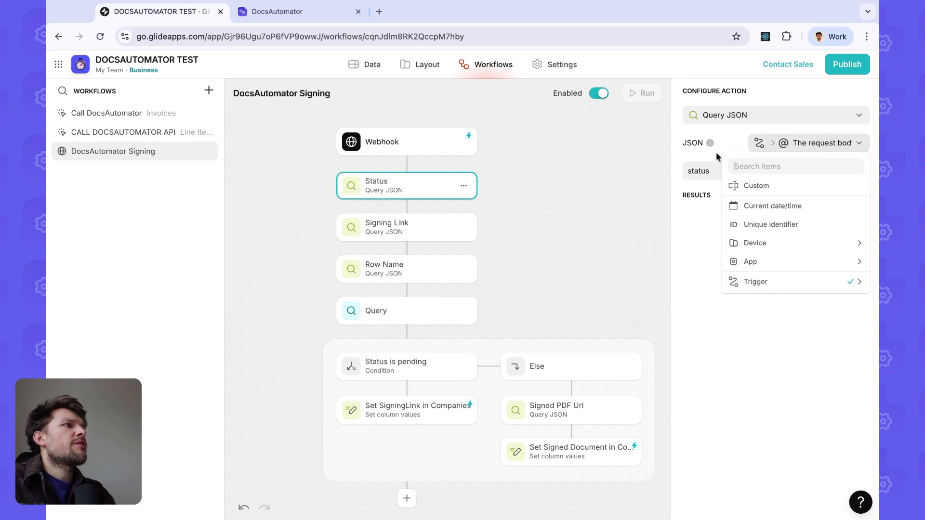
left_click(429, 195)
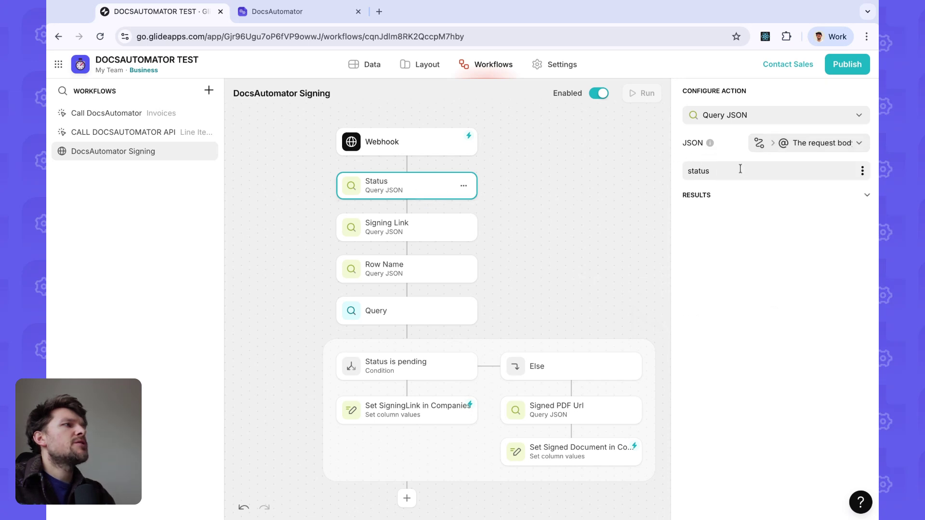
double_click(694, 170)
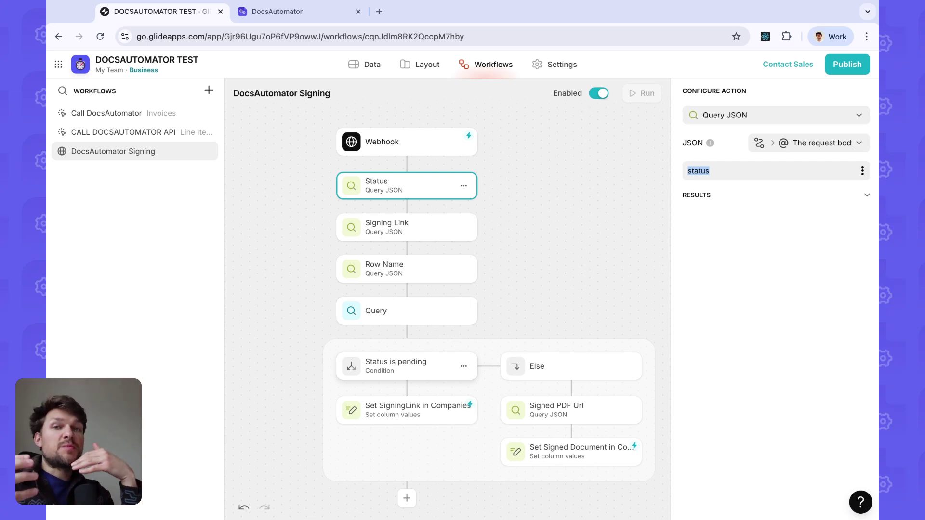
left_click(626, 160)
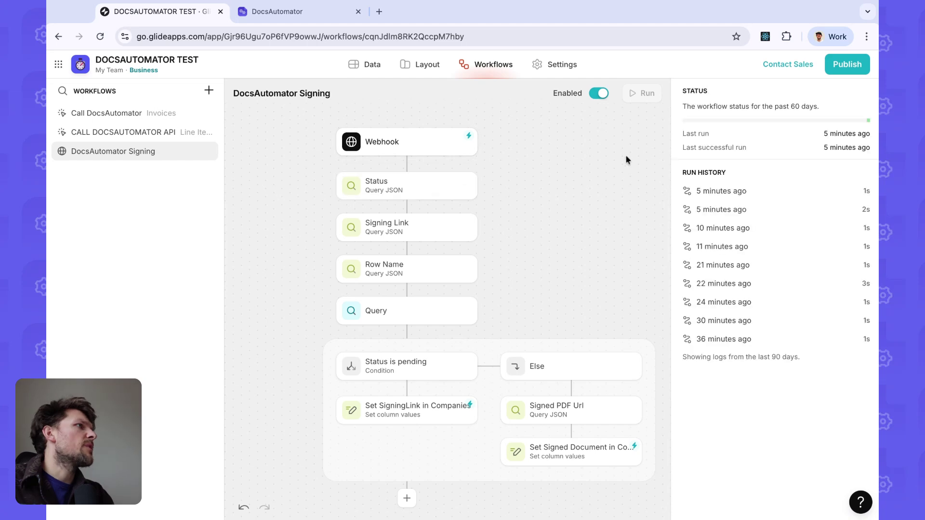
Check the two most recent runs of the signing workflow and examine the second one's webhook JSON body.
left_click(752, 193)
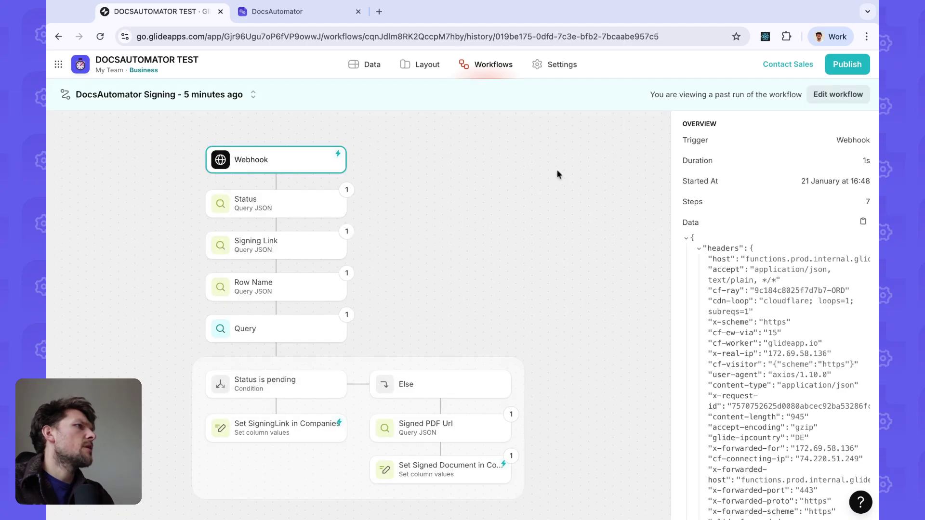
left_click(840, 97)
left_click(727, 207)
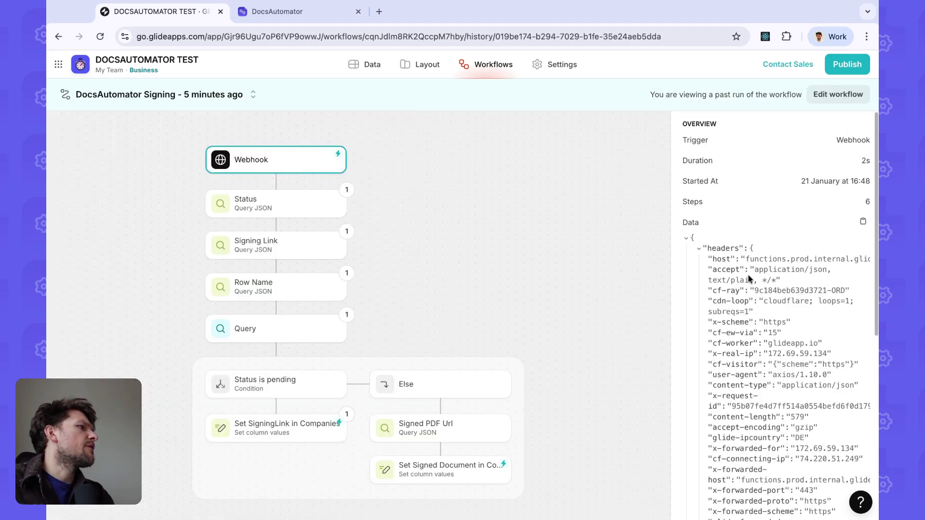
scroll(748, 277, "down", 10)
scroll(755, 227, "up", 2)
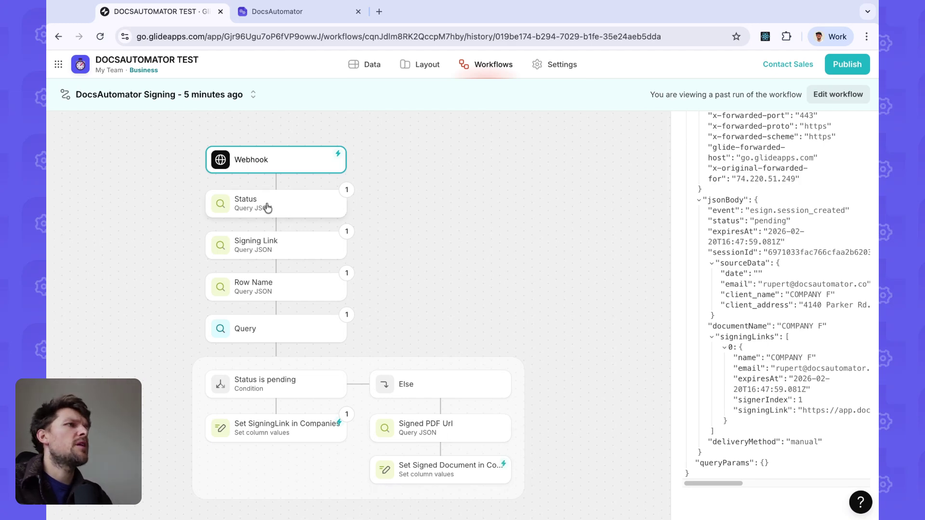
Review the Signing Link step's log in the past run, covering its input JSON, query and output.
left_click(308, 251)
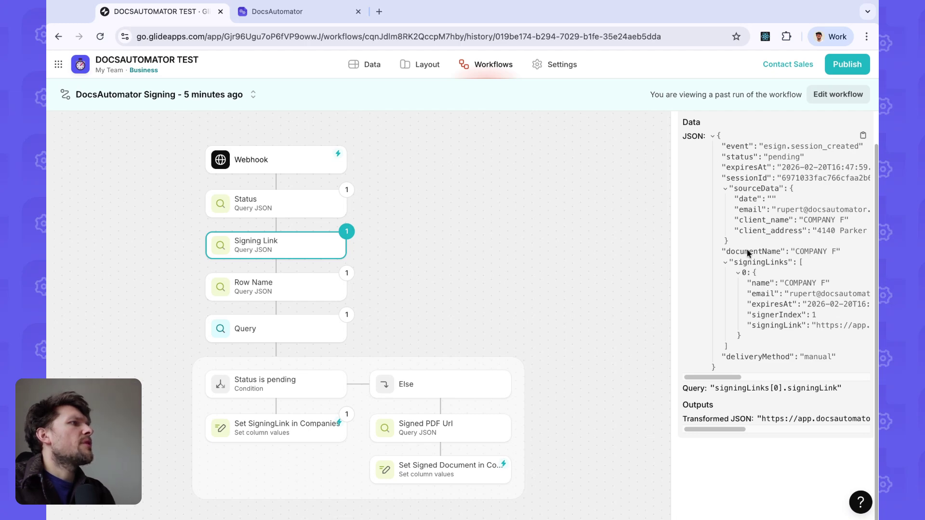
scroll(752, 267, "up", 1)
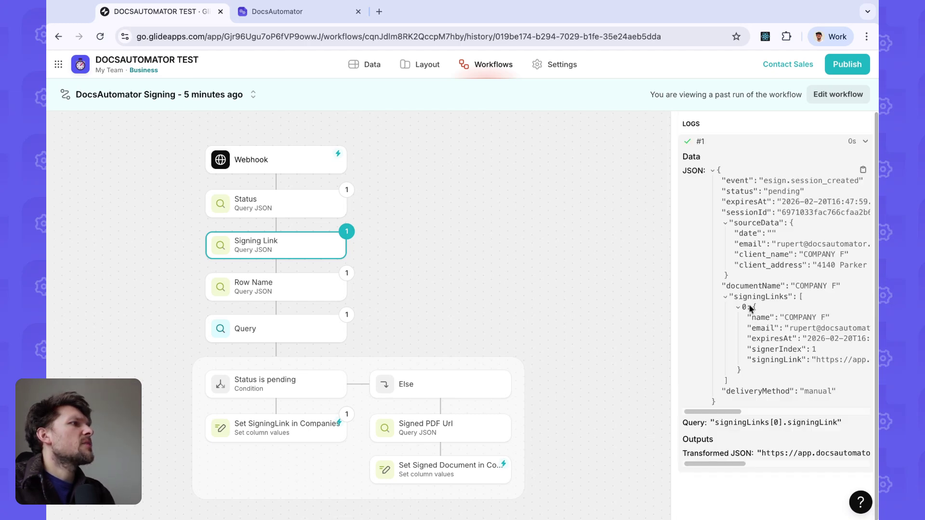
scroll(751, 315, "down", 1)
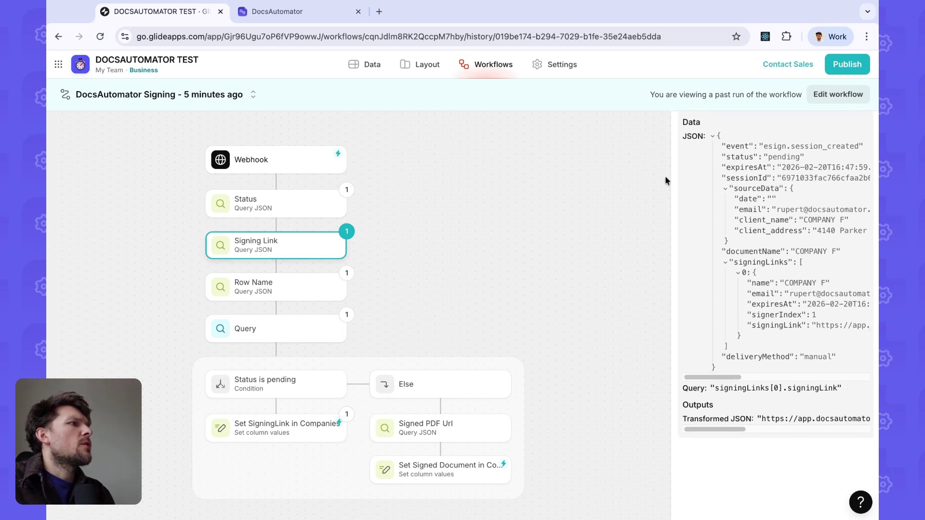
scroll(747, 193, "up", 1)
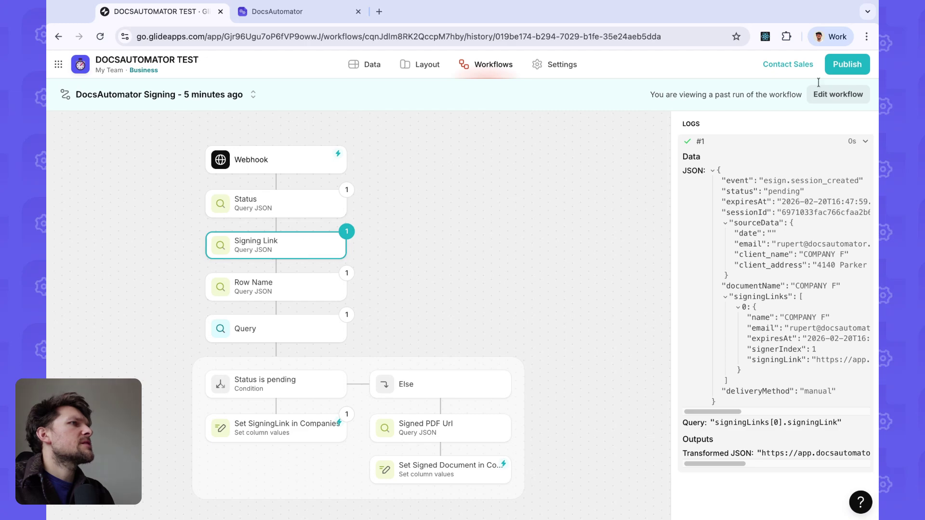
Return to the workflow editor and examine each part of the Signing Link query signingLinks[0].signingLink.
left_click(838, 95)
left_click(377, 210)
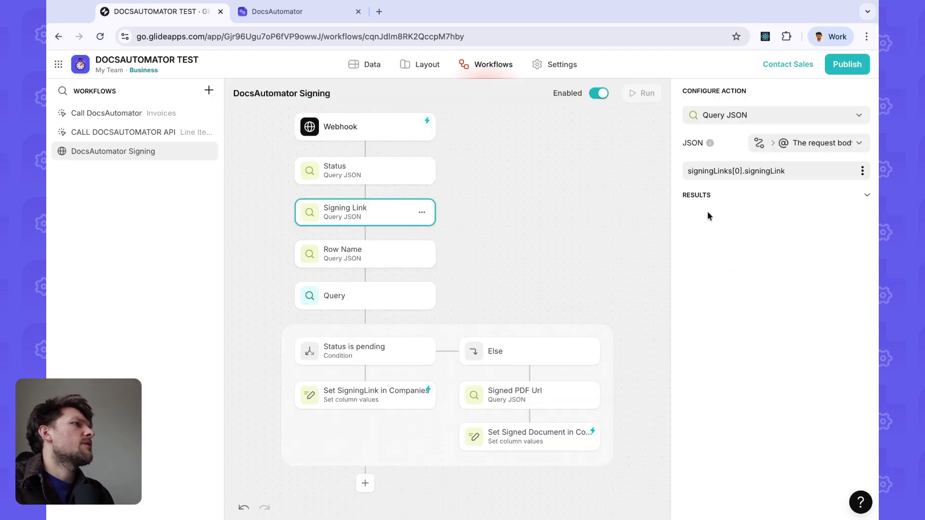
double_click(741, 171)
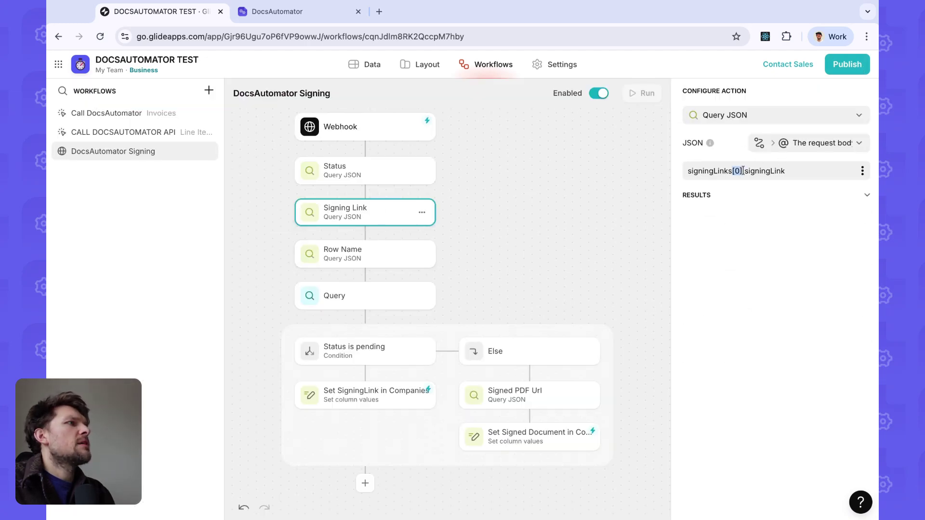
double_click(773, 172)
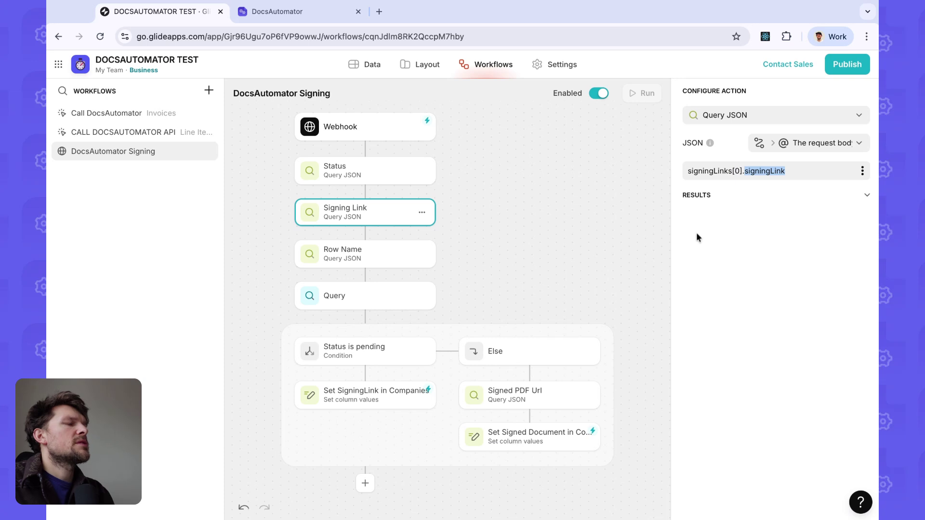
left_click(722, 186)
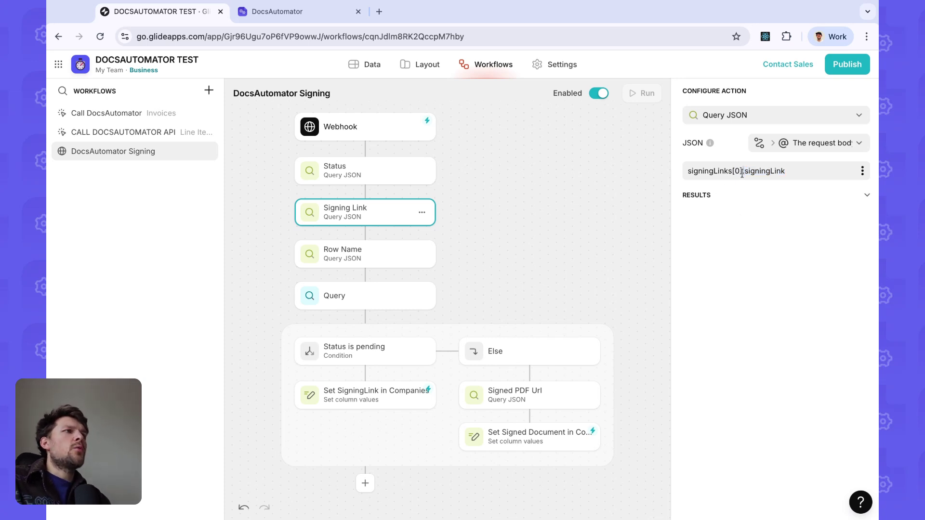
triple_click(743, 172)
left_click(609, 205)
Inspect the Row Name step's sourceData.client_name query and relate it to the COMPANY F title in the Signing Requests layout.
left_click(356, 265)
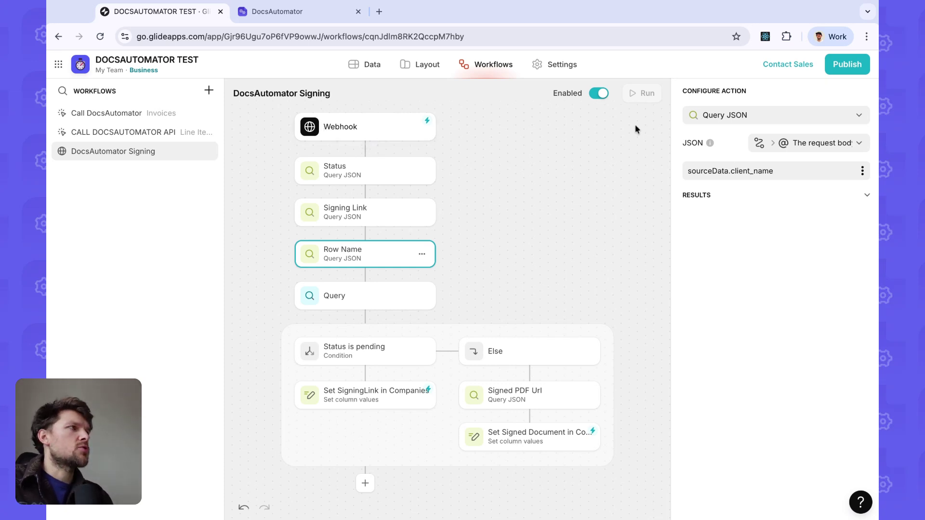
left_click(418, 66)
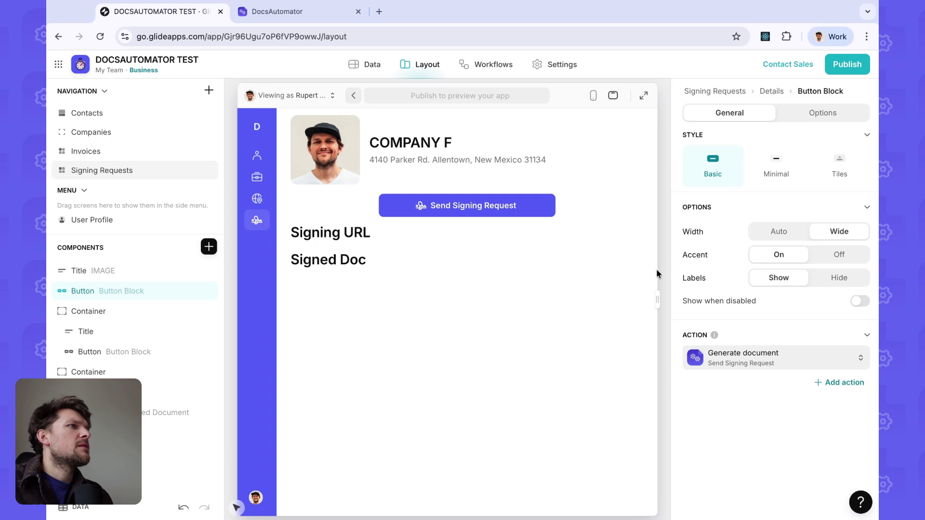
left_click(731, 367)
scroll(752, 270, "down", 2)
double_click(407, 142)
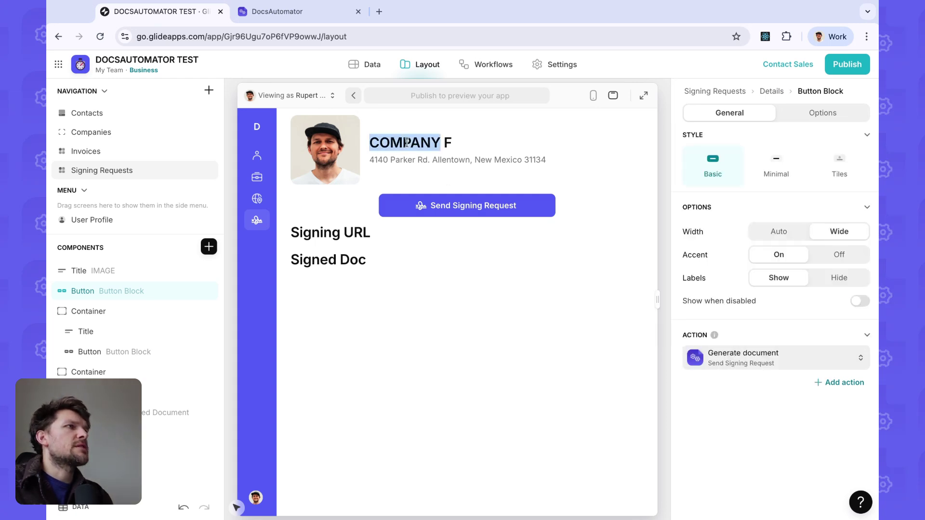
triple_click(417, 145)
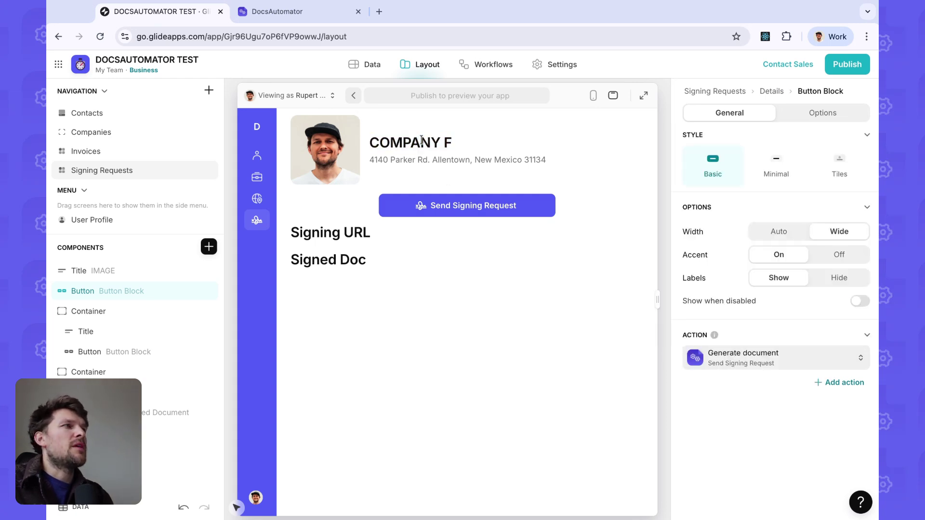
triple_click(423, 141)
triple_click(425, 140)
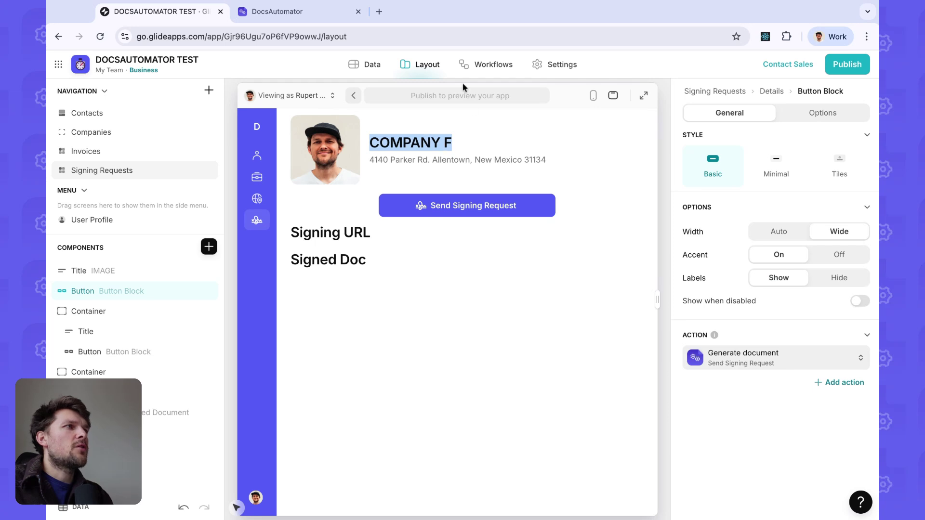
Go back to the signing workflow and inspect the Query step's Companies source and its Name is Row Name filter.
left_click(492, 65)
left_click(367, 259)
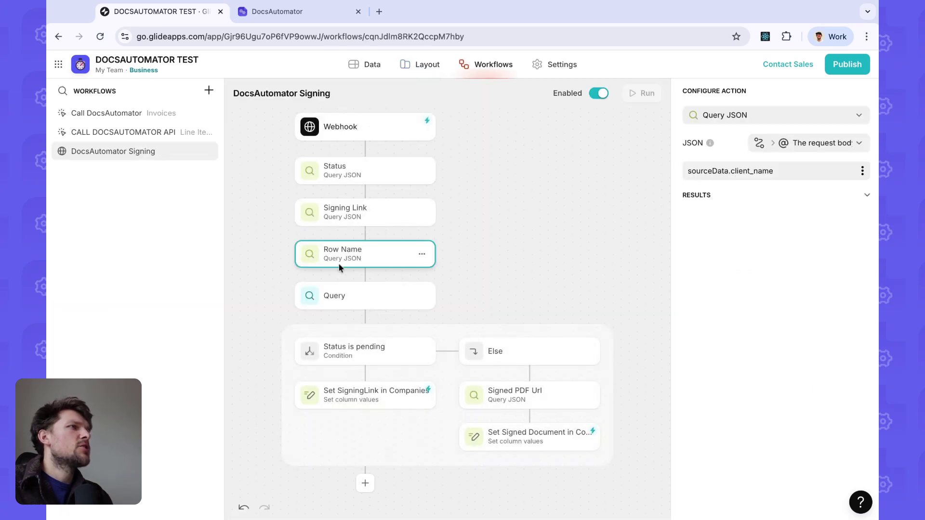
left_click(363, 296)
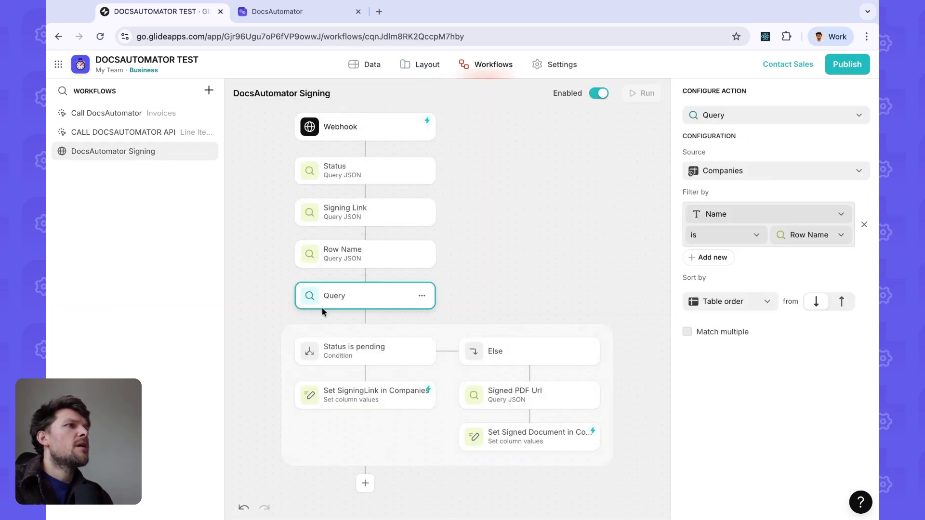
scroll(357, 307, "down", 1)
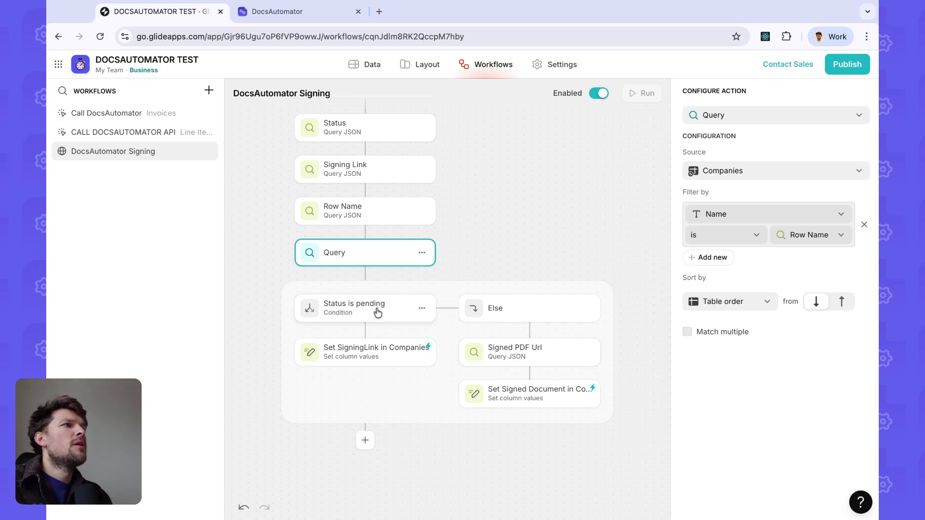
Inspect the pending branch's Set SigningLink in Companies action and the source mapped to its SigningLink column.
left_click(374, 350)
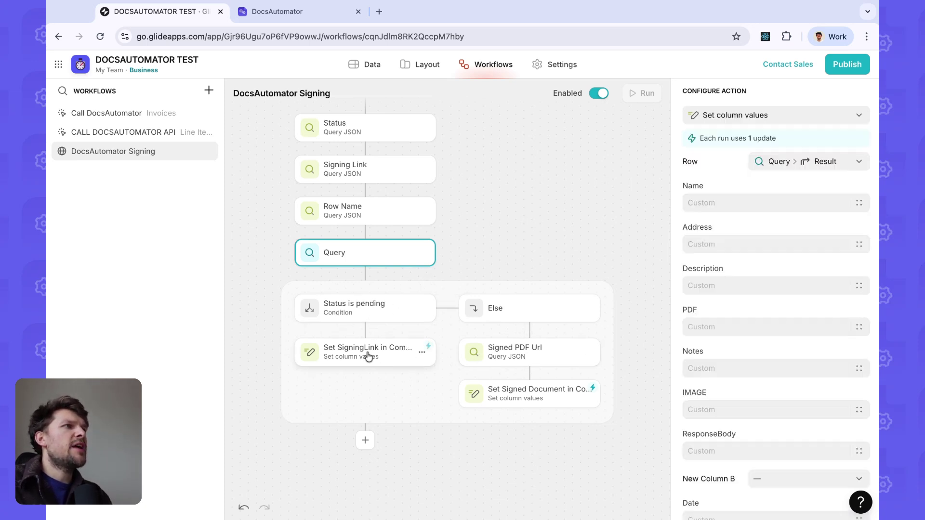
scroll(780, 316, "down", 10)
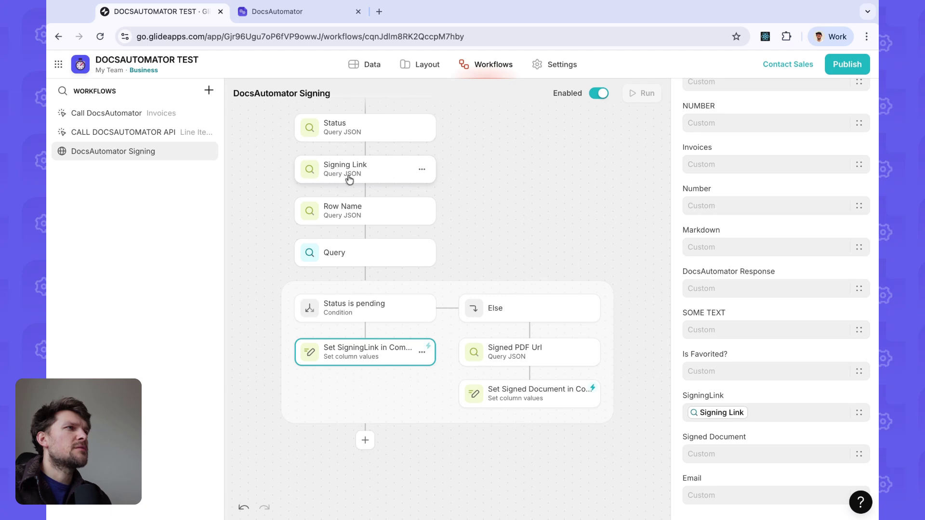
Inspect the Else branch and the signedPdfUrl query in its Signed PDF Url step.
left_click(515, 310)
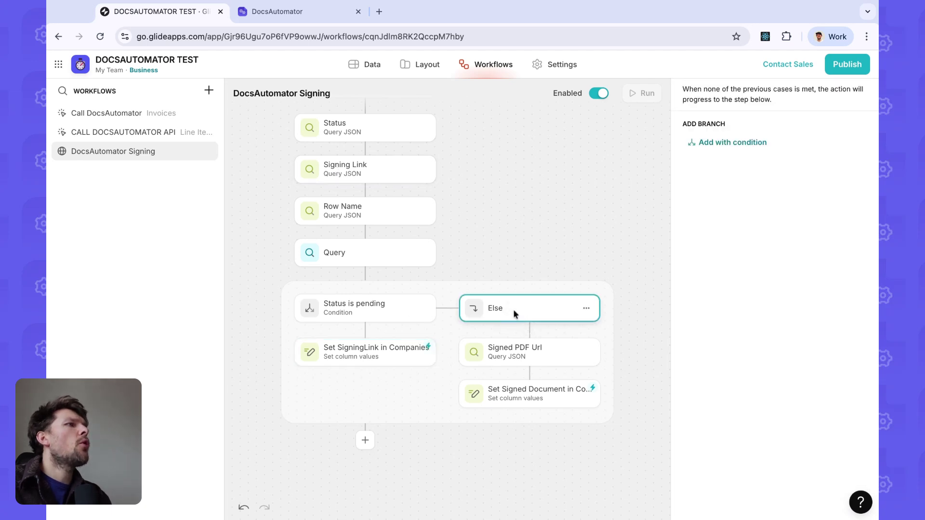
left_click(533, 359)
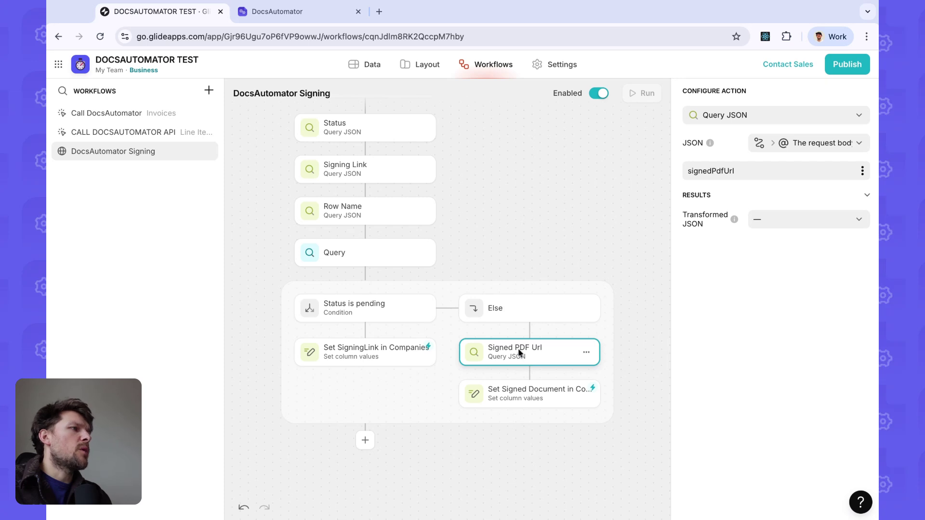
double_click(706, 172)
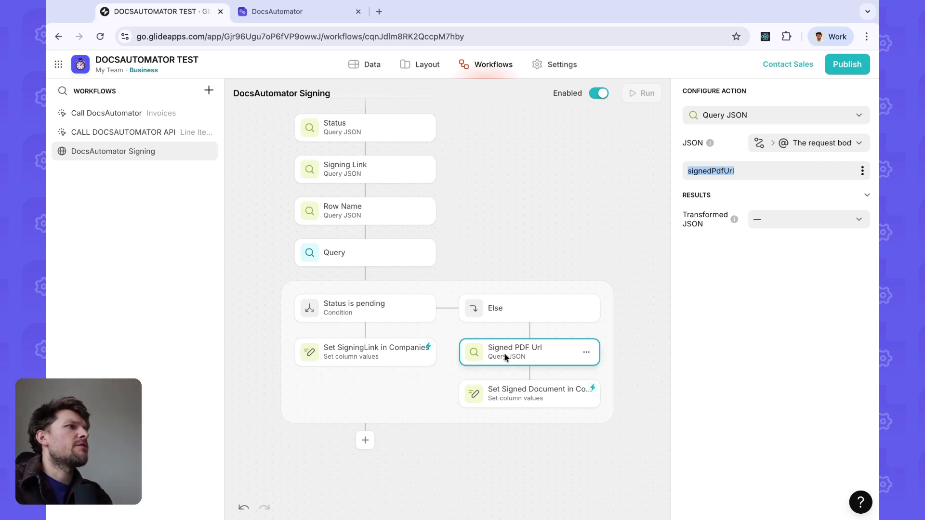
left_click(736, 182)
Trace the Signed Document column from the Else branch's set-columns action to the Web Embed in the Signing Requests layout.
left_click(508, 407)
scroll(763, 378, "down", 10)
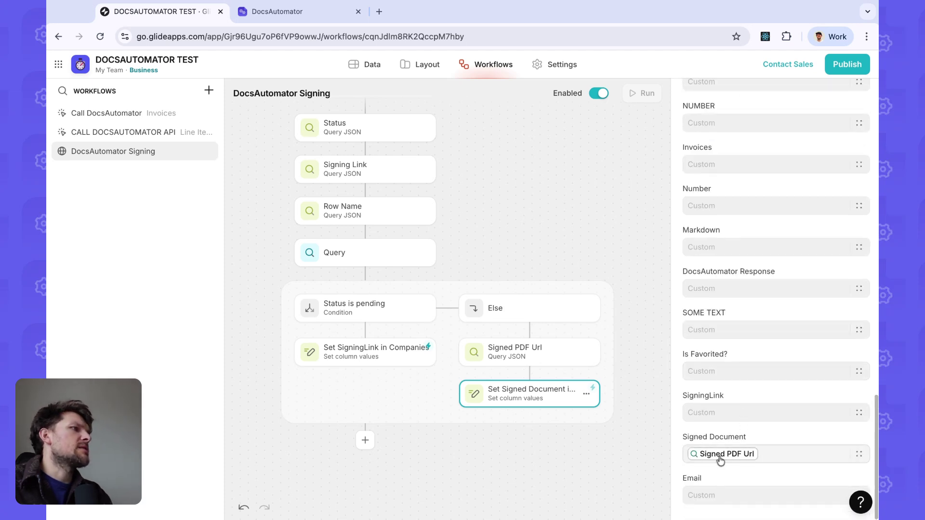
left_click(426, 66)
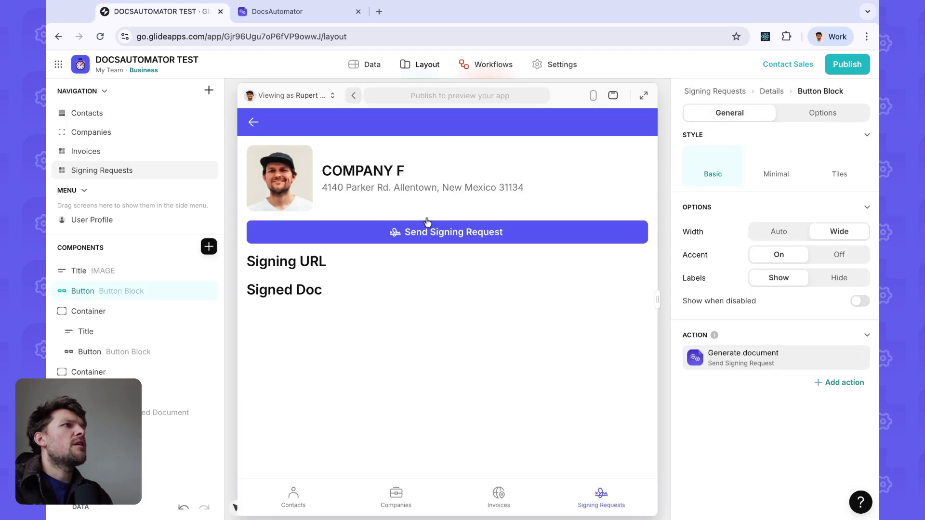
left_click(207, 413)
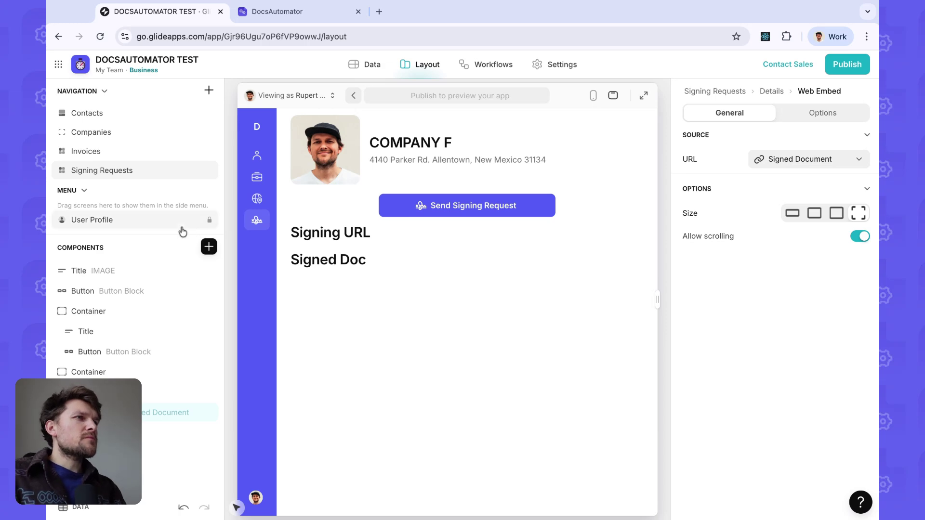
Switch to DocsAutomator and review the DPAs from Glide automation's webhook, e-signature delivery and signer settings.
left_click(333, 12)
scroll(343, 283, "down", 5)
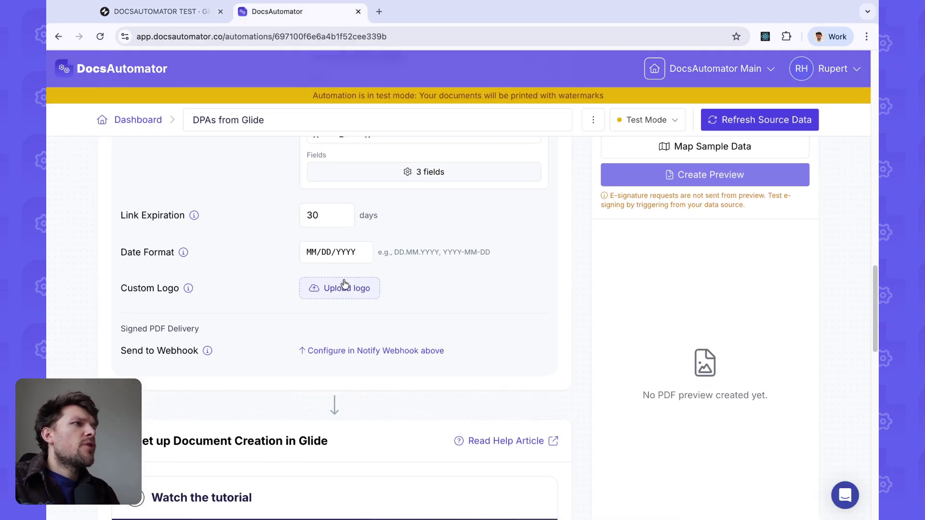
scroll(350, 279, "up", 11)
scroll(414, 330, "down", 4)
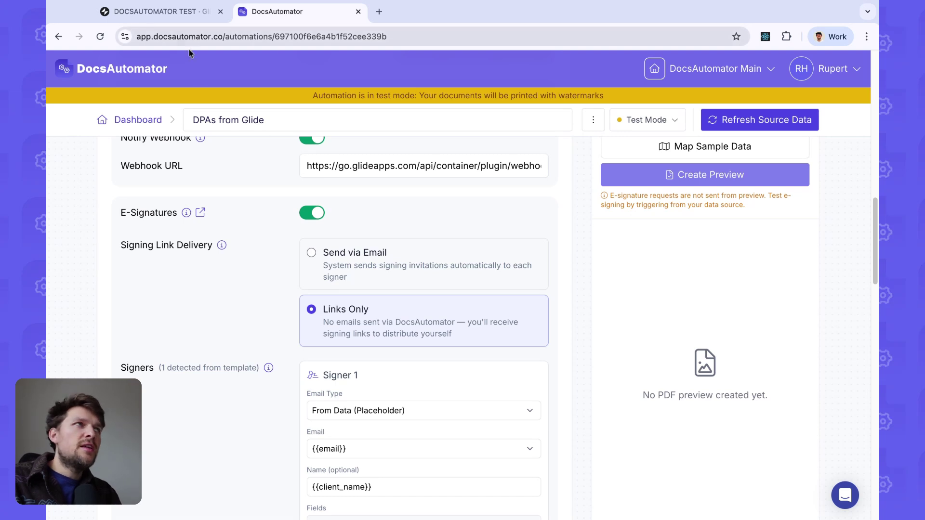
Return to Glide's DocsAutomator Signing workflow and re-examine the Signing Link step's JSON source and query.
left_click(155, 13)
left_click(466, 63)
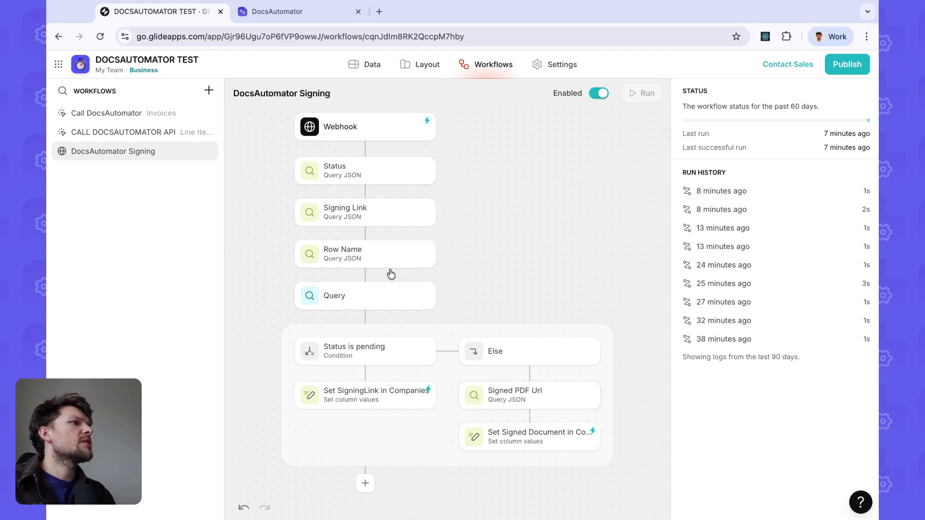
left_click(349, 217)
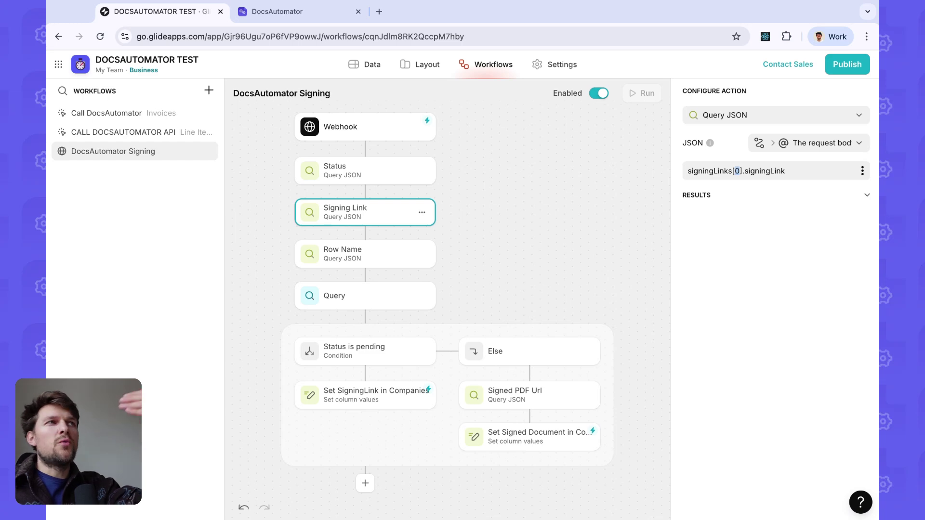
left_click(743, 198)
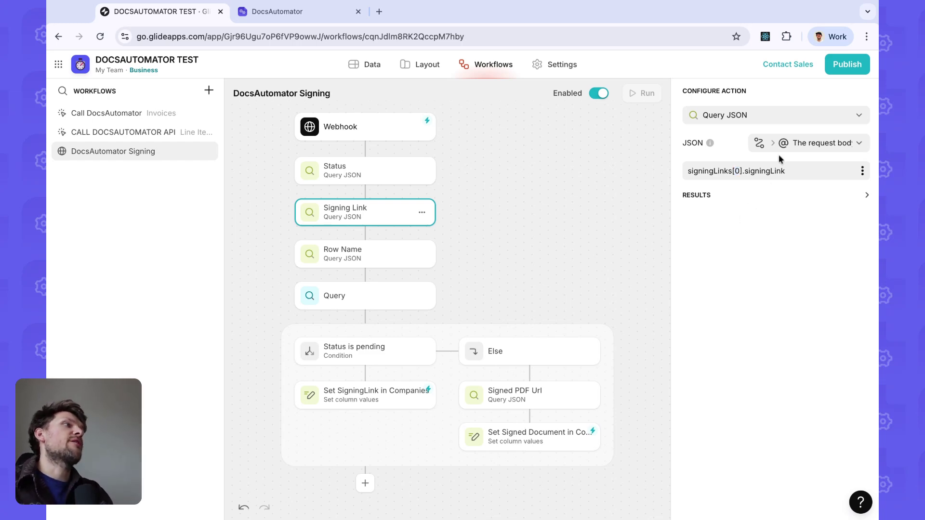